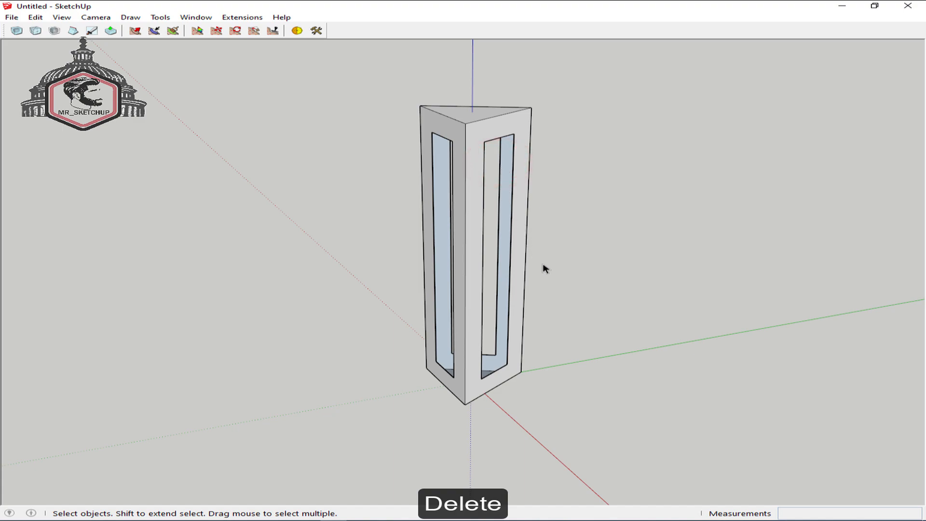
- Draw lines joining the bottom corners of adjacent window openings inside the triangular column
{"action": "key", "text": "l"}
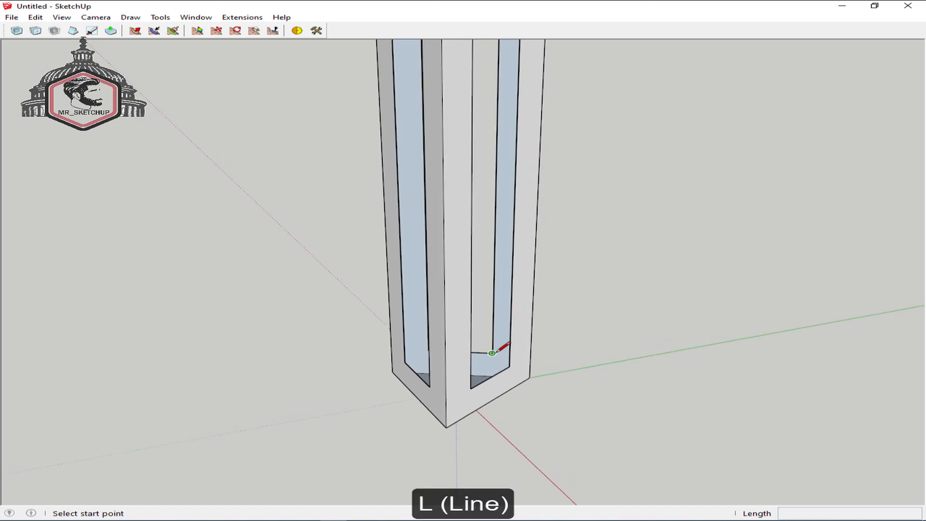
{"action": "left_click", "coordinate": [491, 353]}
{"action": "left_click", "coordinate": [509, 366]}
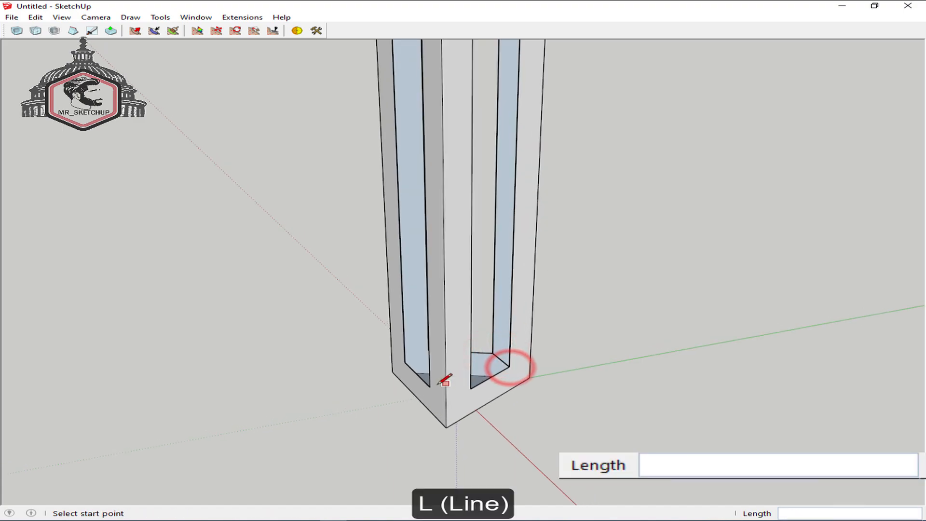
{"action": "left_click", "coordinate": [429, 387]}
{"action": "left_click", "coordinate": [471, 387]}
{"action": "left_click", "coordinate": [404, 362]}
{"action": "middle_click_drag", "start_coordinate": [405, 362], "coordinate": [564, 398]}
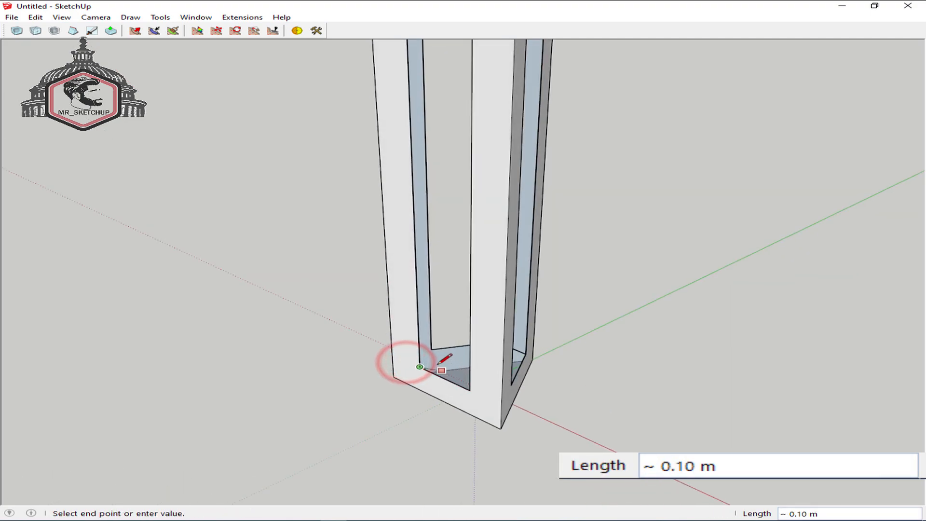
{"action": "left_click", "coordinate": [431, 349]}
- Draw lines joining the top corners of adjacent window openings inside the column
{"action": "scroll", "coordinate": [431, 348], "scroll_direction": "down", "scroll_amount": 1}
{"action": "scroll", "coordinate": [431, 349], "scroll_direction": "down", "scroll_amount": 2}
{"action": "key", "text": "space"}
{"action": "middle_click_drag", "start_coordinate": [432, 217], "coordinate": [431, 124]}
{"action": "key", "text": "l"}
{"action": "scroll", "coordinate": [430, 161], "scroll_direction": "up", "scroll_amount": 2}
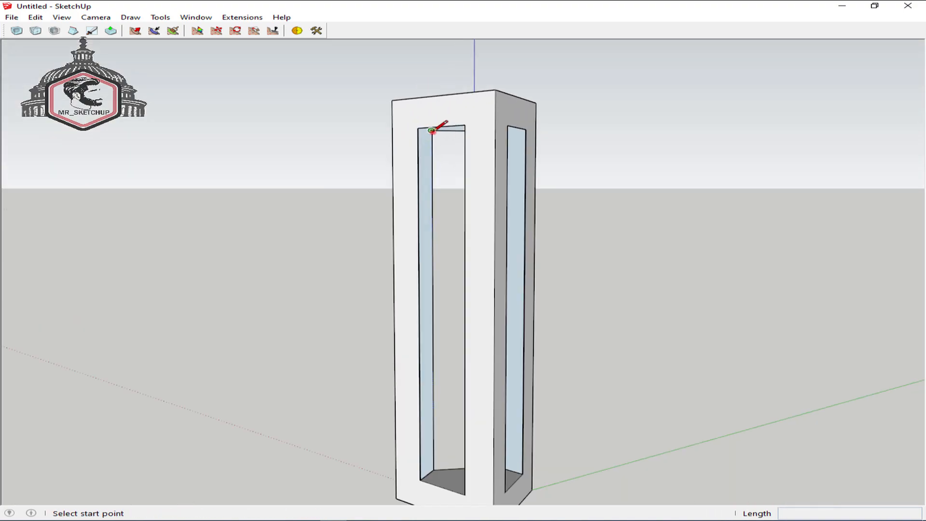
{"action": "left_click", "coordinate": [431, 130]}
{"action": "left_click", "coordinate": [417, 128]}
{"action": "middle_click_drag", "start_coordinate": [525, 157], "coordinate": [473, 128]}
{"action": "left_click", "coordinate": [522, 135]}
{"action": "left_click", "coordinate": [540, 129]}
- Draw 0.07 m lines from the openings' top corners to one vertical corner edge, level with the openings' top
{"action": "left_click", "coordinate": [506, 125]}
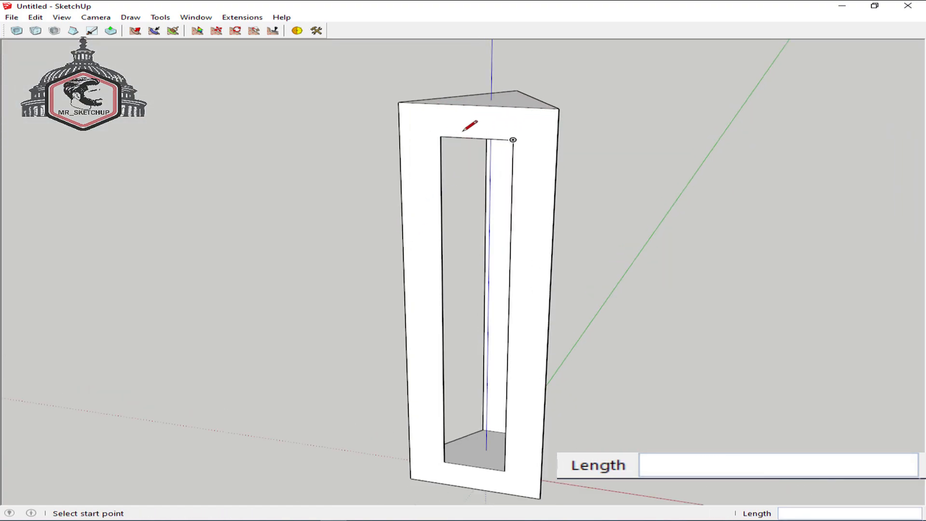
{"action": "left_click", "coordinate": [438, 136]}
{"action": "middle_click_drag", "start_coordinate": [367, 135], "coordinate": [495, 137]}
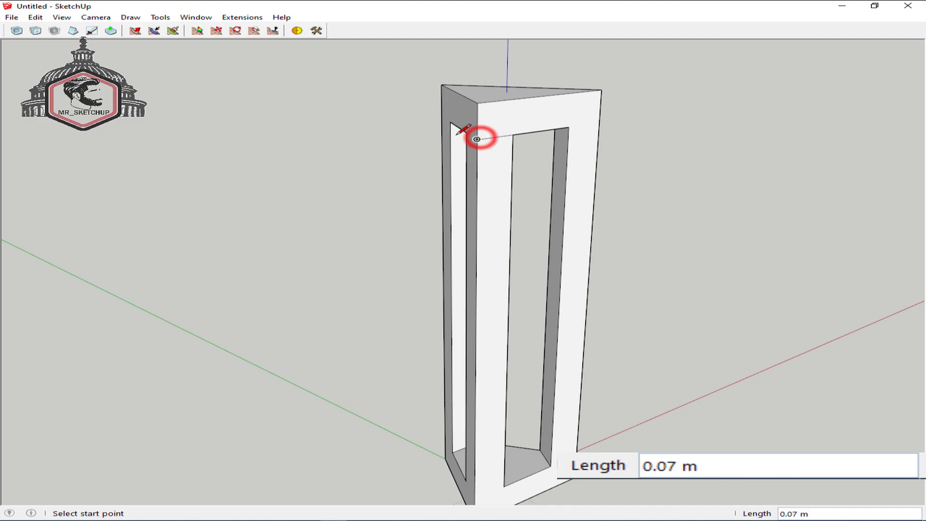
{"action": "left_click", "coordinate": [483, 139]}
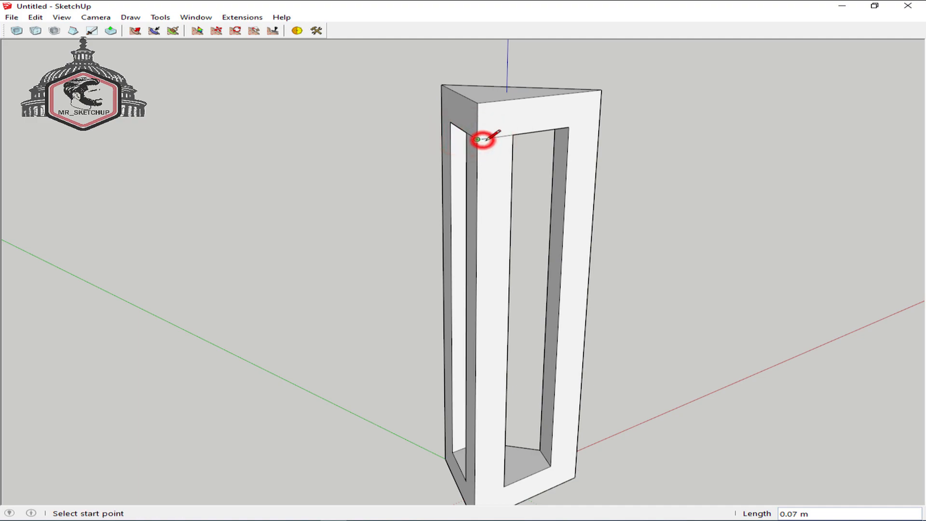
- Place a horizontal guide 0.15 m above the bottom edge of the window opening
{"action": "scroll", "coordinate": [483, 140], "scroll_direction": "down", "scroll_amount": 3}
{"action": "middle_click_drag", "start_coordinate": [508, 273], "coordinate": [501, 200]}
{"action": "scroll", "coordinate": [502, 316], "scroll_direction": "up", "scroll_amount": 2}
{"action": "scroll", "coordinate": [517, 304], "scroll_direction": "down", "scroll_amount": 2}
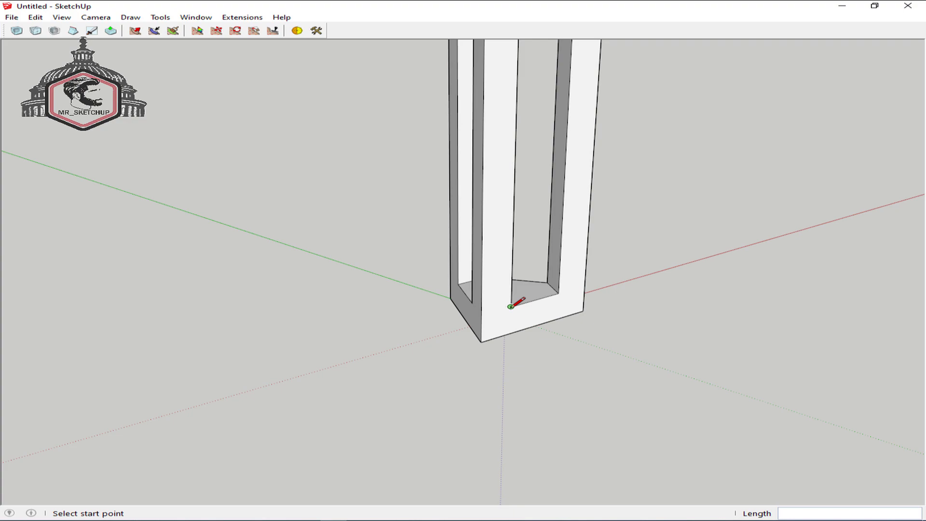
{"action": "key", "text": "t"}
{"action": "left_click", "coordinate": [522, 304]}
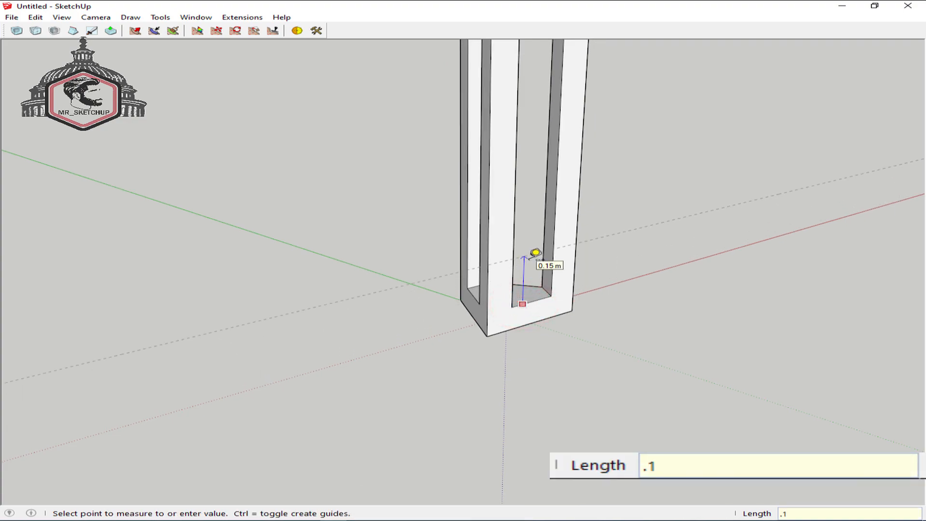
{"action": "key", "text": "Return"}
- Draw a closed outline of lines around the corner post at the guide's height
{"action": "key", "text": "l"}
{"action": "left_click", "coordinate": [512, 259]}
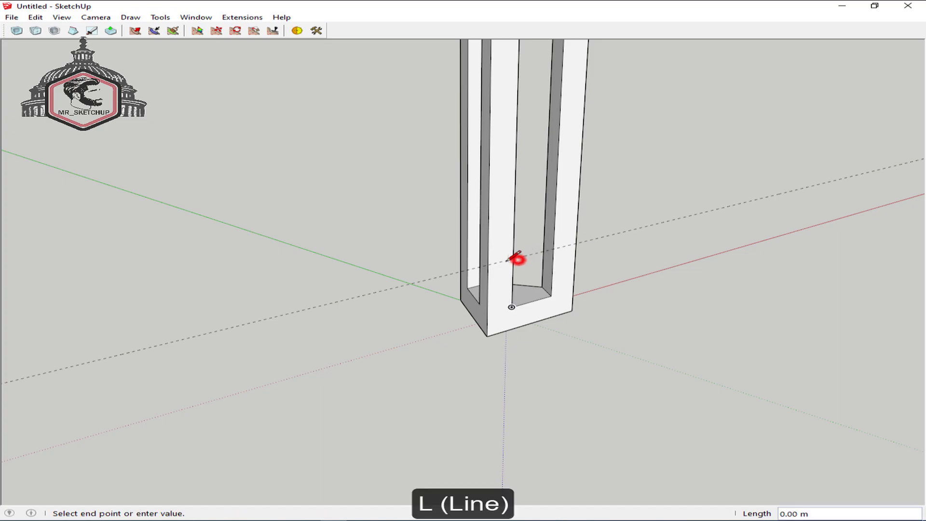
{"action": "left_click", "coordinate": [487, 265]}
{"action": "middle_click_drag", "start_coordinate": [487, 264], "coordinate": [544, 248]}
{"action": "left_click", "coordinate": [533, 251]}
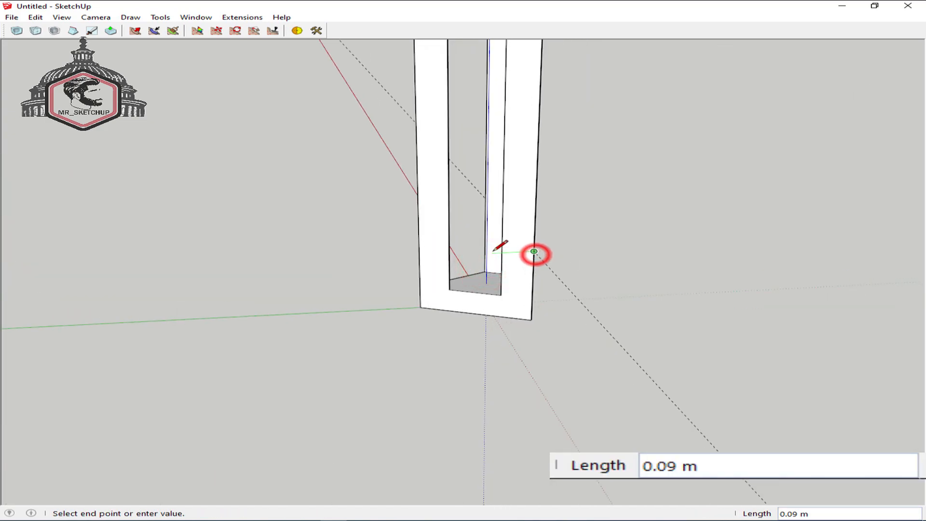
{"action": "left_click", "coordinate": [501, 247]}
{"action": "mouse_move", "coordinate": [501, 248]}
{"action": "middle_mouse_down"}
{"action": "mouse_move", "coordinate": [823, 244]}
{"action": "mouse_move", "coordinate": [486, 230]}
{"action": "mouse_move", "coordinate": [502, 244]}
{"action": "middle_mouse_up"}
{"action": "left_click", "coordinate": [498, 226]}
{"action": "left_click", "coordinate": [515, 233]}
- Delete the corner post's faces between the upper and lower outlines, together with the guide
{"action": "key", "text": "space"}
{"action": "middle_click_drag", "start_coordinate": [620, 230], "coordinate": [577, 178]}
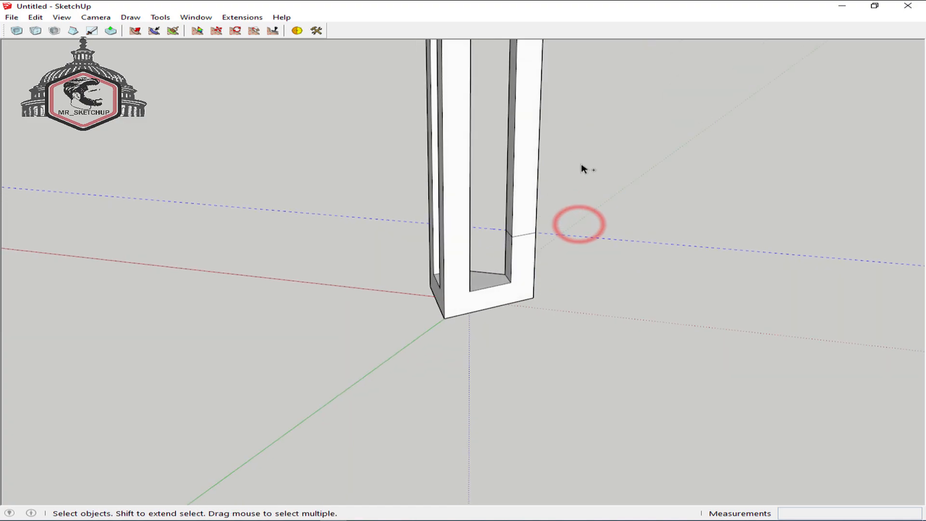
{"action": "left_click_drag", "start_coordinate": [498, 164], "coordinate": [498, 164]}
{"action": "middle_click_drag", "start_coordinate": [657, 178], "coordinate": [531, 207]}
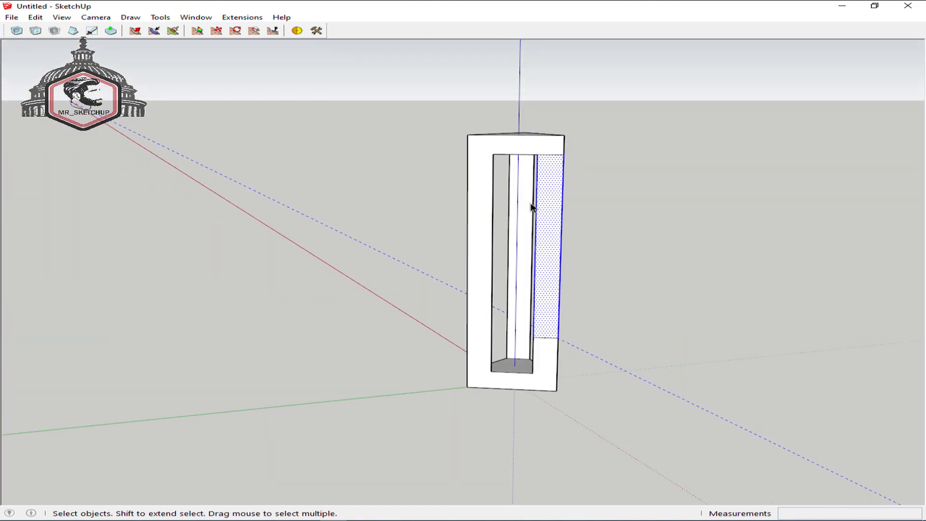
{"action": "key", "text": "Delete"}
- Push the triangular face under the top block's corner upward through the top to cut that corner off
{"action": "middle_click_drag", "start_coordinate": [645, 217], "coordinate": [320, 113]}
{"action": "scroll", "coordinate": [504, 177], "scroll_direction": "up", "scroll_amount": 2}
{"action": "key", "text": "p"}
{"action": "left_click", "coordinate": [493, 144]}
{"action": "left_click", "coordinate": [483, 103]}
- Reverse the triangular face on top of the short corner stub so its front side faces out
{"action": "middle_click_drag", "start_coordinate": [485, 103], "coordinate": [506, 409]}
{"action": "key", "text": "space"}
{"action": "scroll", "coordinate": [492, 381], "scroll_direction": "up", "scroll_amount": 3}
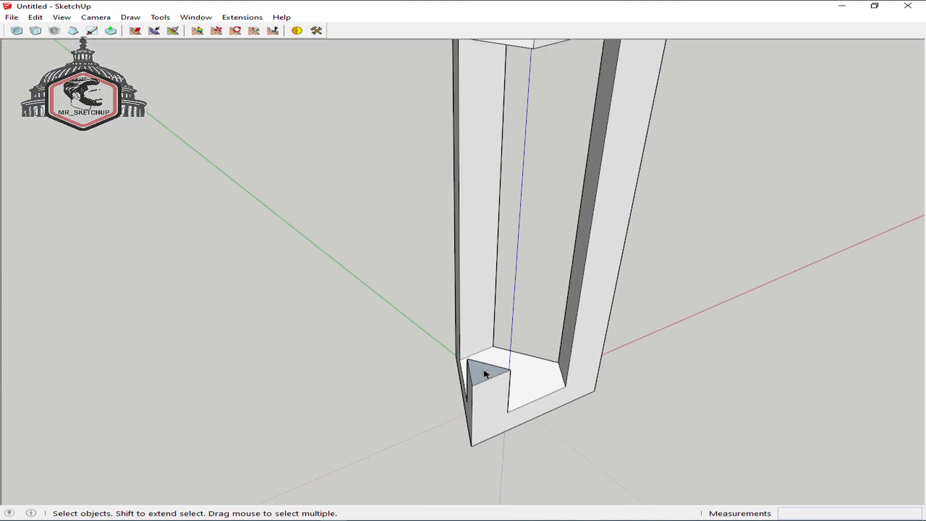
{"action": "key", "text": "shift+r"}
{"action": "scroll", "coordinate": [483, 372], "scroll_direction": "down", "scroll_amount": 3}
- Select all connected geometry of the column module and make it a group
{"action": "middle_click_drag", "start_coordinate": [484, 372], "coordinate": [520, 319]}
{"action": "triple_click", "coordinate": [520, 319]}
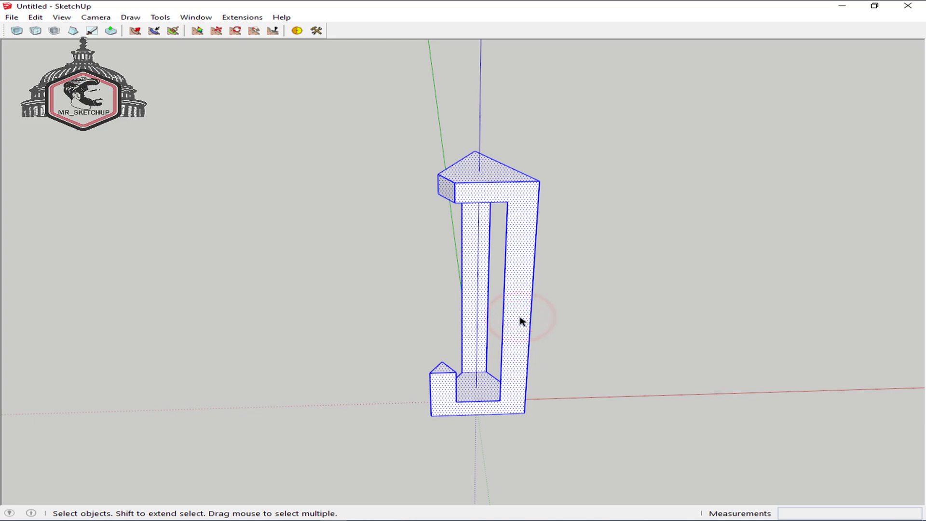
{"action": "key", "text": "ctrl+g"}
- Make a rotated copy of the column group about its sharp top corner on the red-axis side
{"action": "middle_click_drag", "start_coordinate": [550, 215], "coordinate": [516, 427]}
{"action": "key", "text": "q"}
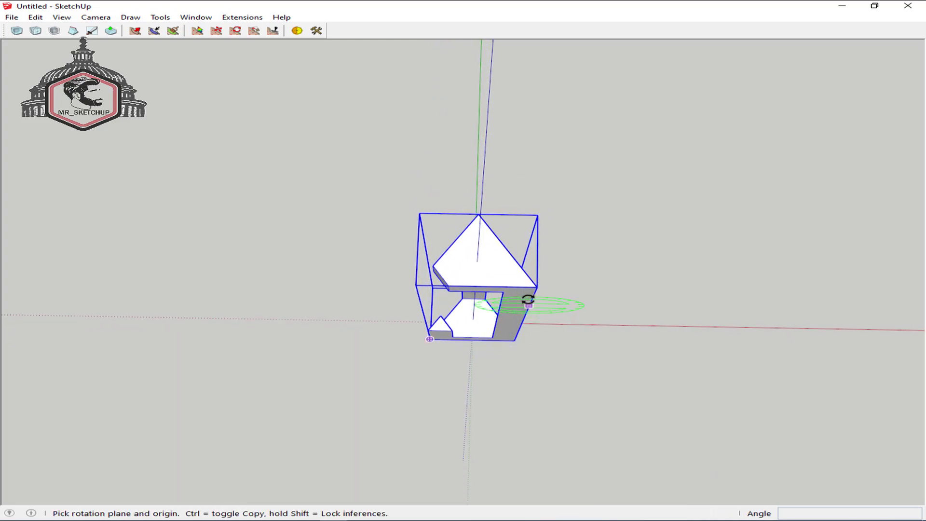
{"action": "left_click", "coordinate": [535, 286]}
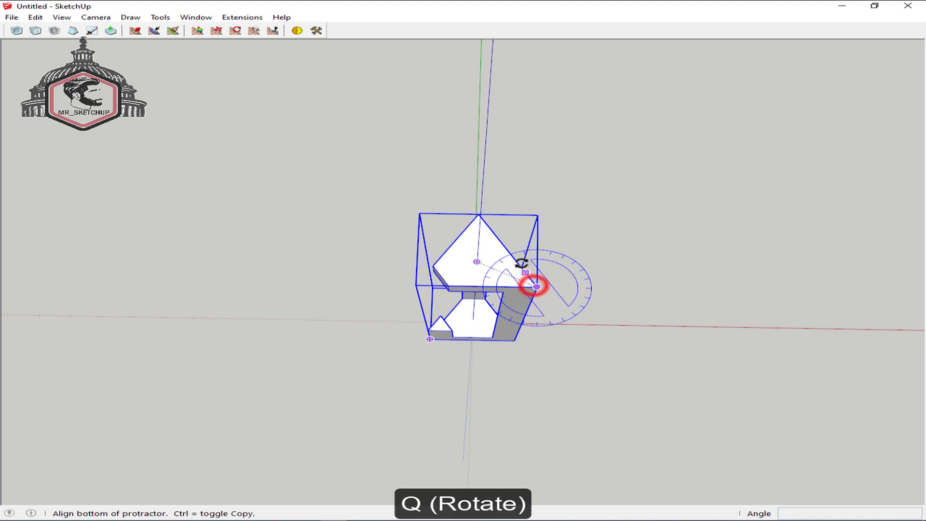
{"action": "left_click", "coordinate": [478, 214]}
{"action": "key", "text": "ctrl"}
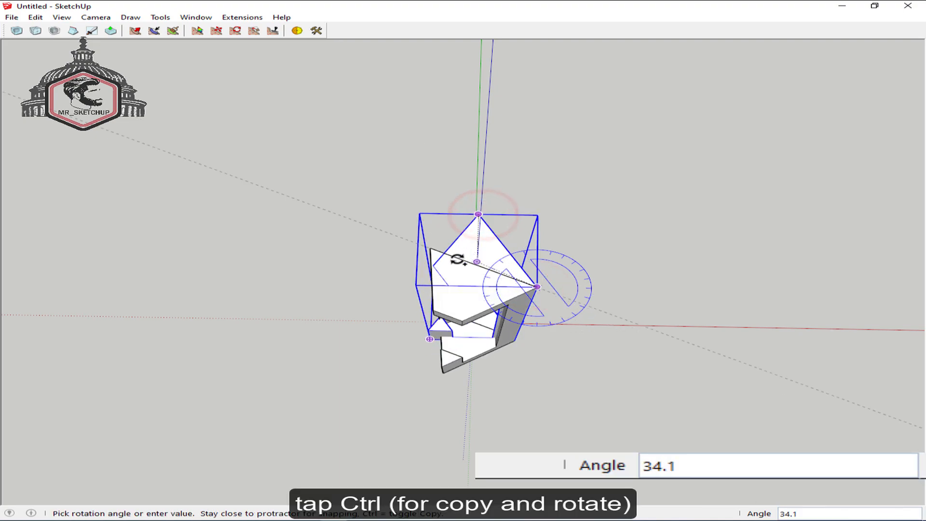
{"action": "left_click", "coordinate": [449, 286]}
- Move the rotated copy 0.26 m so its sharp corner meets the original group's sharp corner
{"action": "key", "text": "m"}
{"action": "left_click", "coordinate": [415, 285]}
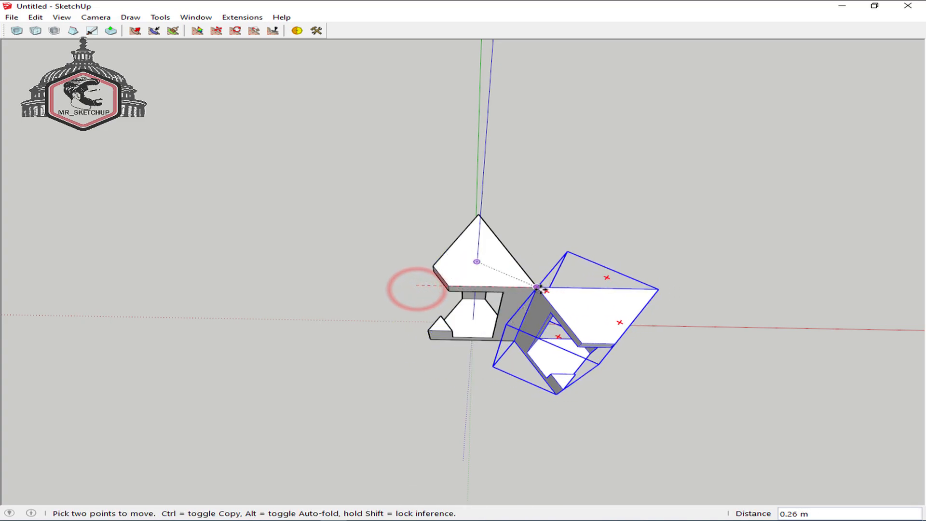
{"action": "left_click", "coordinate": [538, 288]}
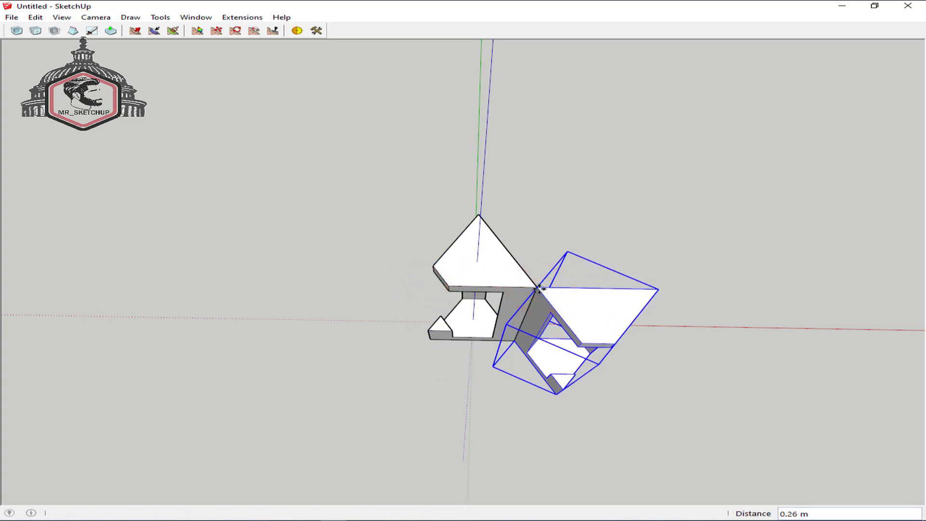
- Make a third column by rotating a copy of the second group 60 degrees about its far top corner
{"action": "key", "text": "q"}
{"action": "left_click", "coordinate": [658, 289]}
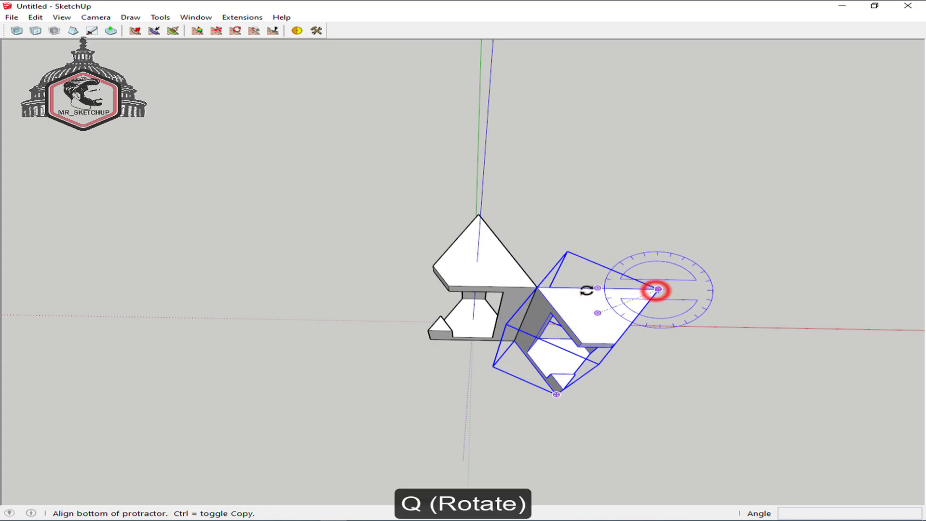
{"action": "left_click", "coordinate": [537, 286]}
{"action": "key", "text": "ctrl"}
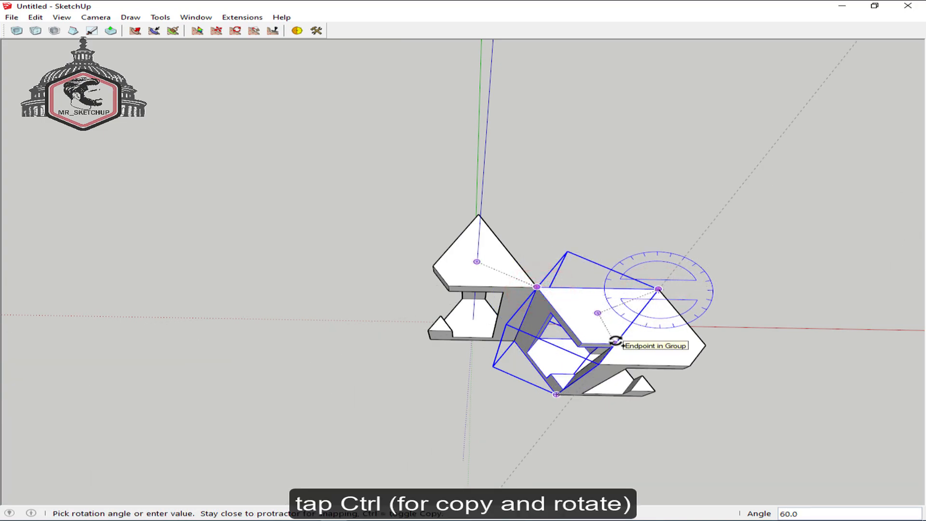
{"action": "left_click", "coordinate": [616, 340]}
- Move the third column group so its corner meets the far top corner of the second group
{"action": "key", "text": "m"}
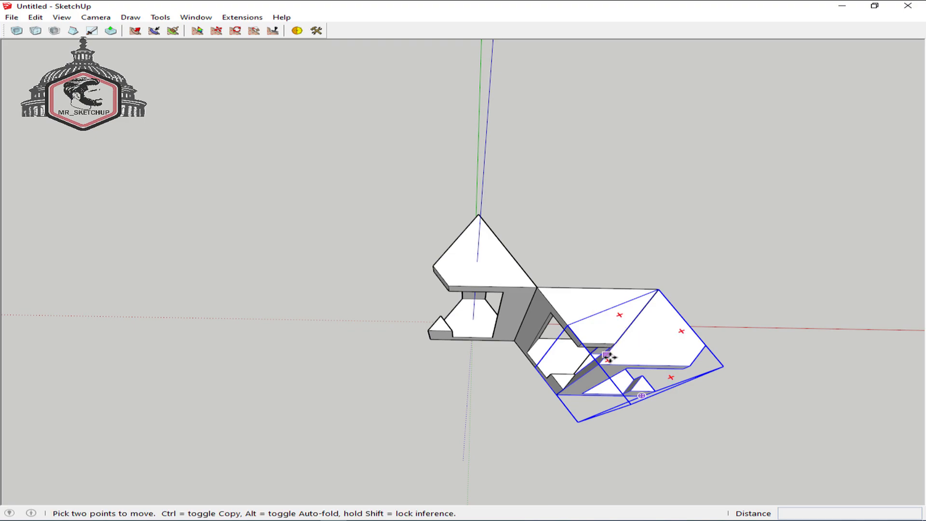
{"action": "left_click", "coordinate": [599, 362]}
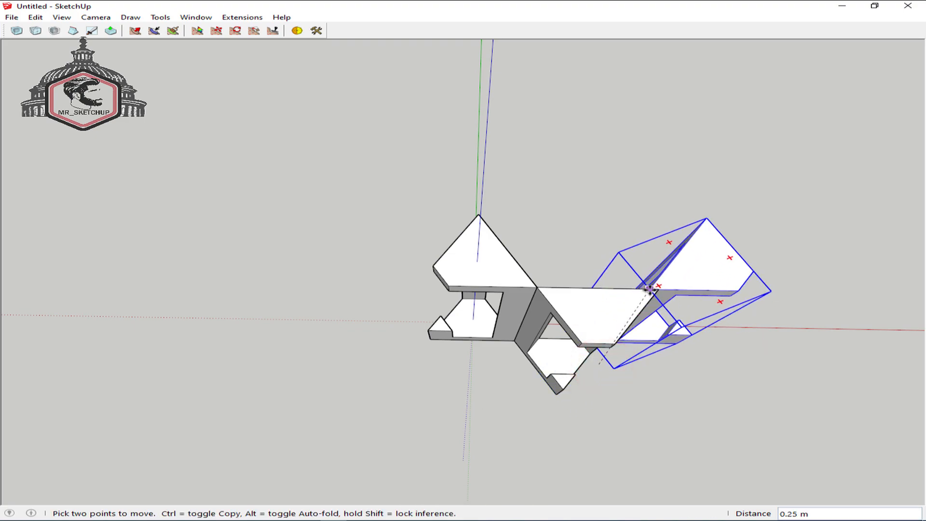
{"action": "left_click", "coordinate": [654, 288]}
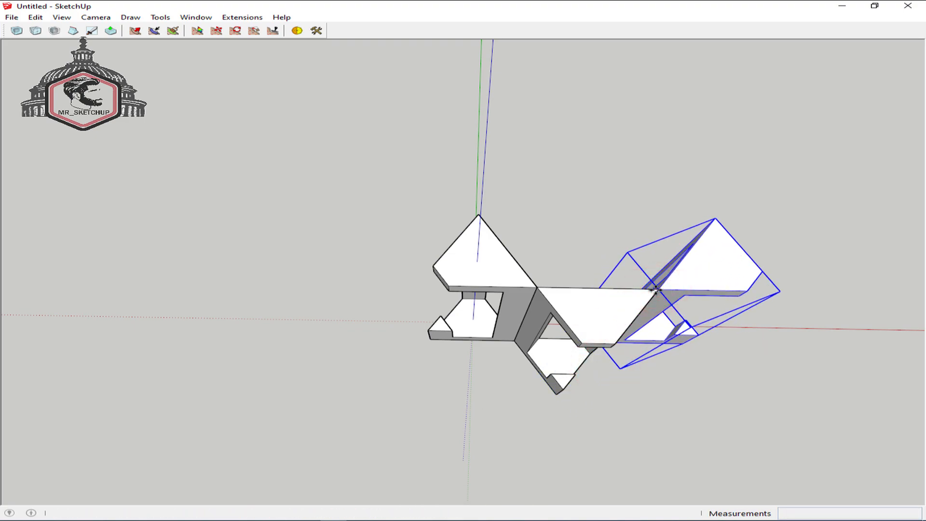
- Select all three column groups and draw a line between the free top corners of the two end groups
{"action": "key", "text": "ctrl+a"}
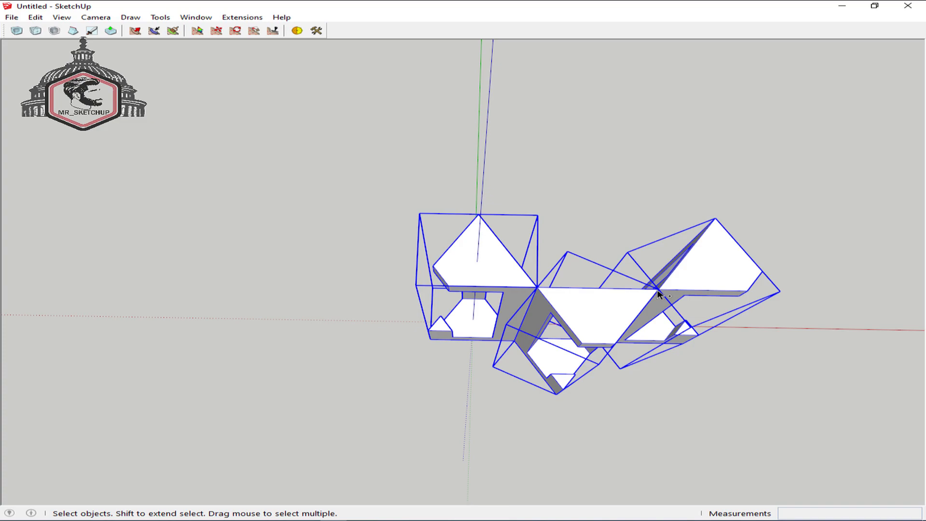
{"action": "key", "text": "l"}
{"action": "left_click", "coordinate": [715, 218]}
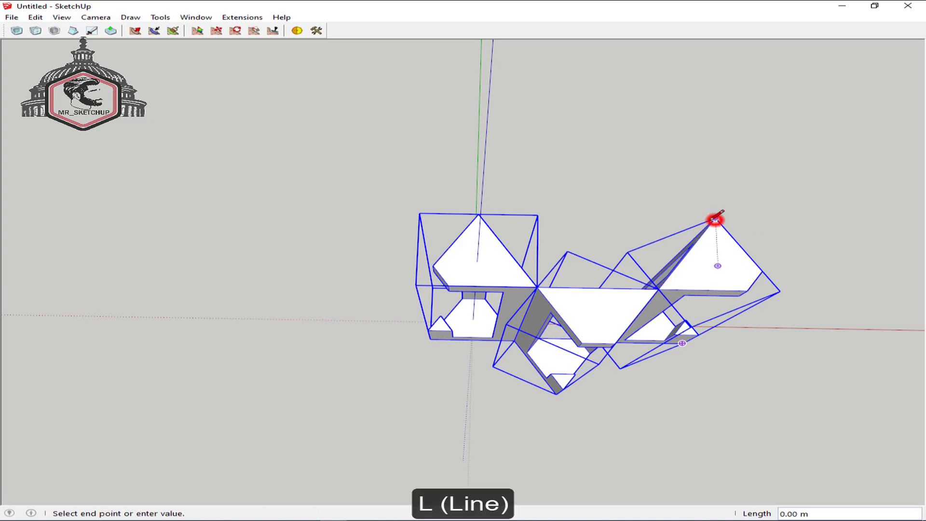
{"action": "left_click", "coordinate": [477, 212]}
{"action": "key", "text": "space"}
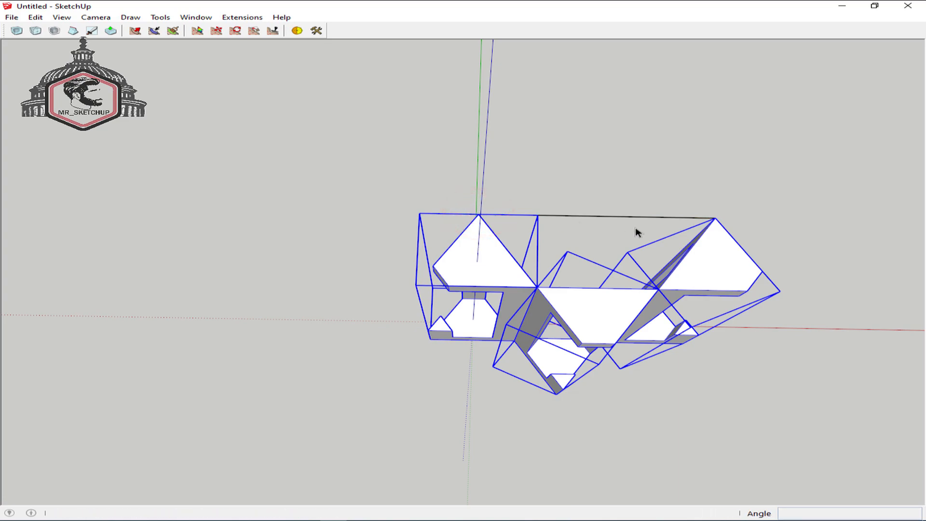
- Rotate a copy of the three groups 180 degrees about the connecting line's midpoint to complete the ring
{"action": "key", "text": "q"}
{"action": "left_click", "coordinate": [596, 216]}
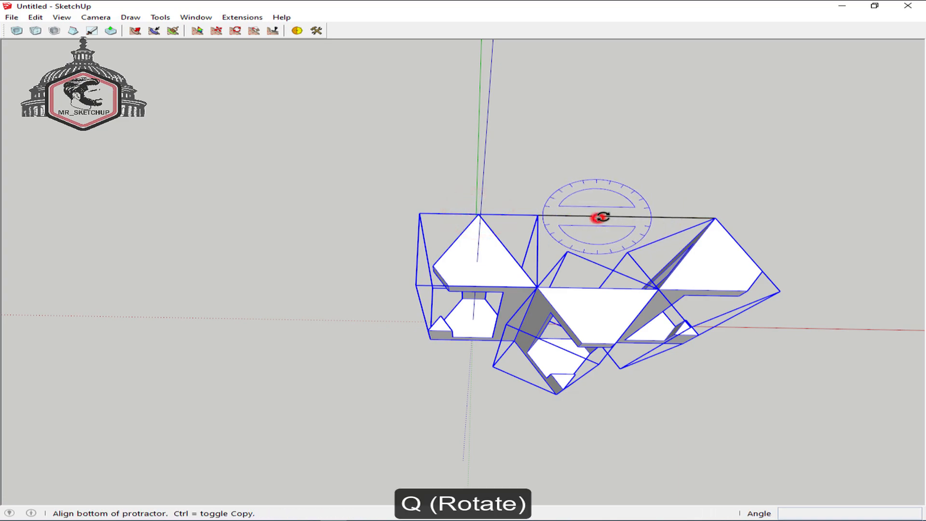
{"action": "left_click", "coordinate": [651, 216]}
{"action": "key", "text": "ctrl"}
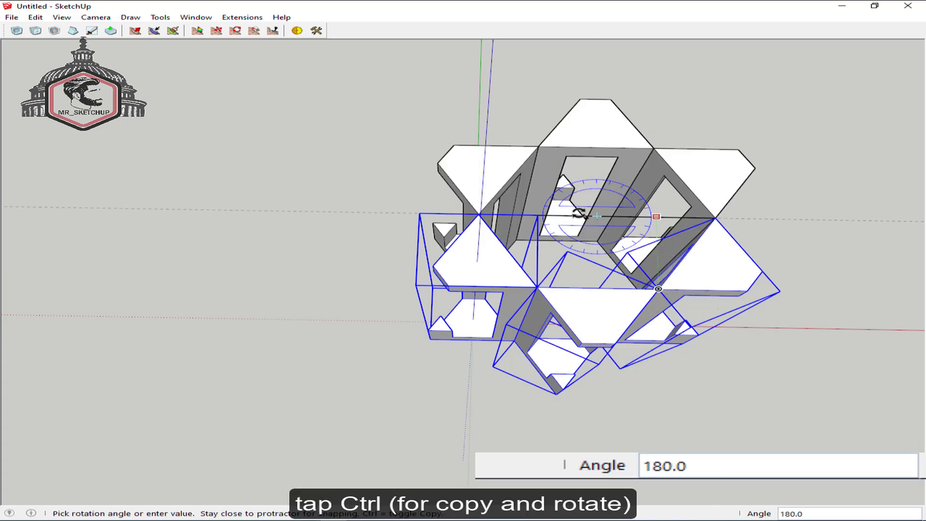
{"action": "left_click", "coordinate": [559, 216]}
- Select the whole ring in top view and move it along the red axis from the connecting line's midpoint to align with the origin
{"action": "middle_click_drag", "start_coordinate": [560, 216], "coordinate": [589, 296]}
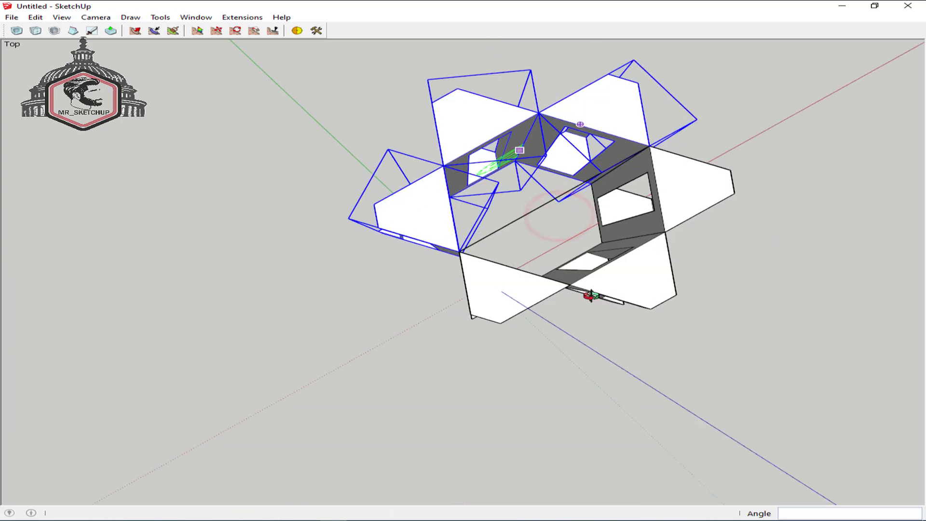
{"action": "key", "text": "space"}
{"action": "key", "text": "F2"}
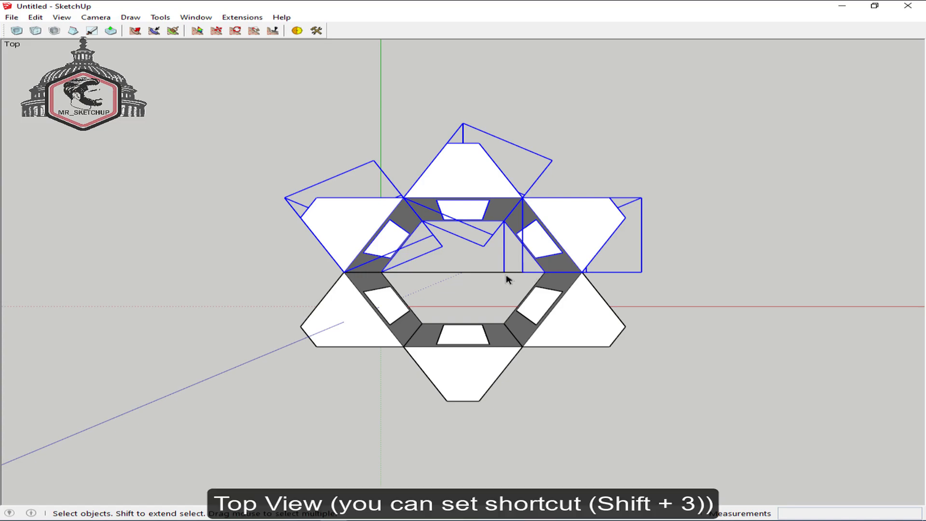
{"action": "key", "text": "ctrl+a"}
{"action": "key", "text": "m"}
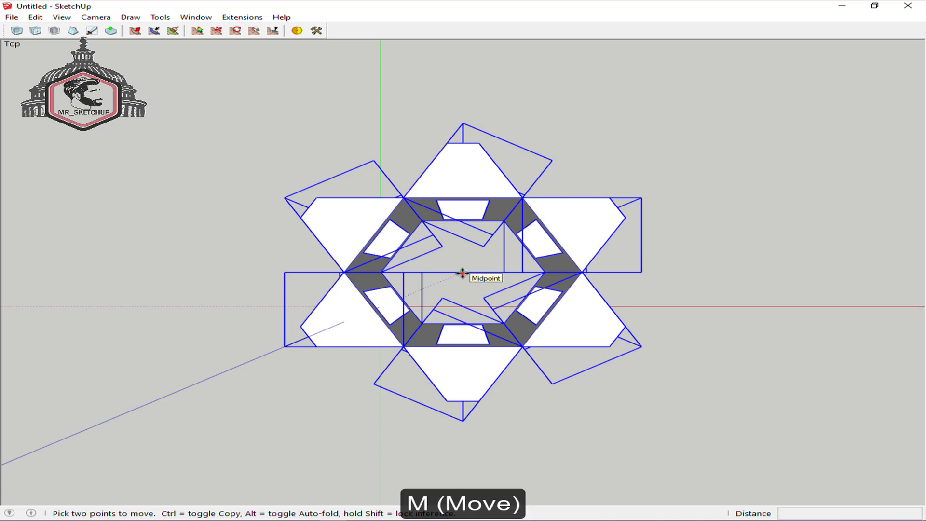
{"action": "left_click", "coordinate": [462, 273]}
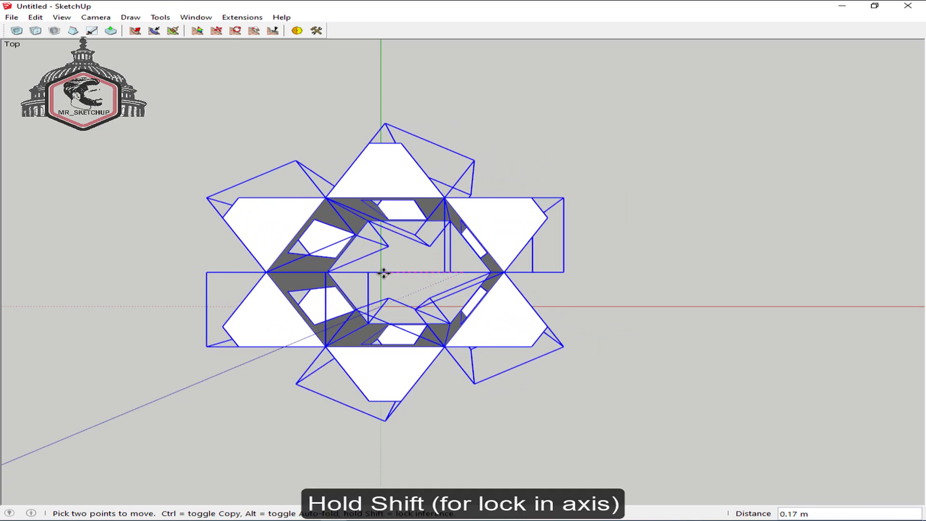
{"action": "left_click", "coordinate": [379, 307]}
- Move the ring along the green axis from the connecting line's midpoint so that it is centred on the origin
{"action": "left_click", "coordinate": [349, 273]}
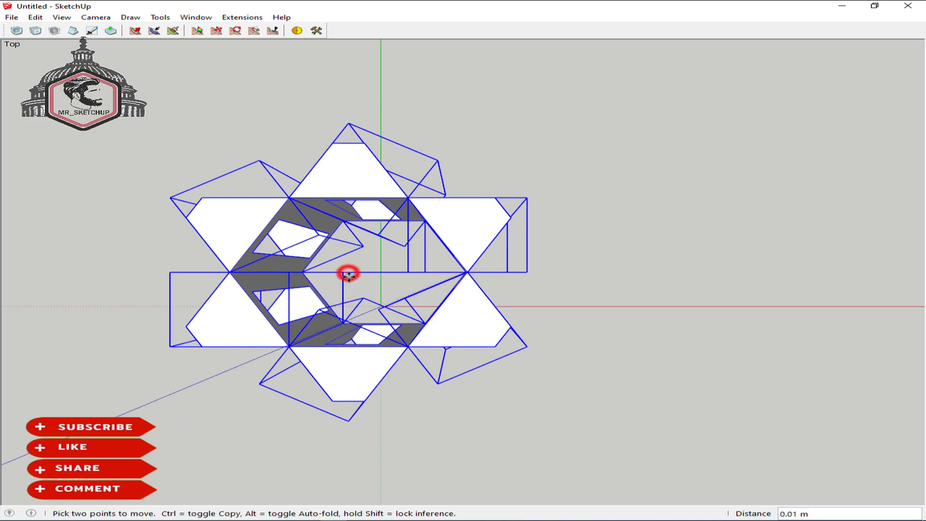
{"action": "middle_click_drag", "start_coordinate": [347, 305], "coordinate": [340, 283]}
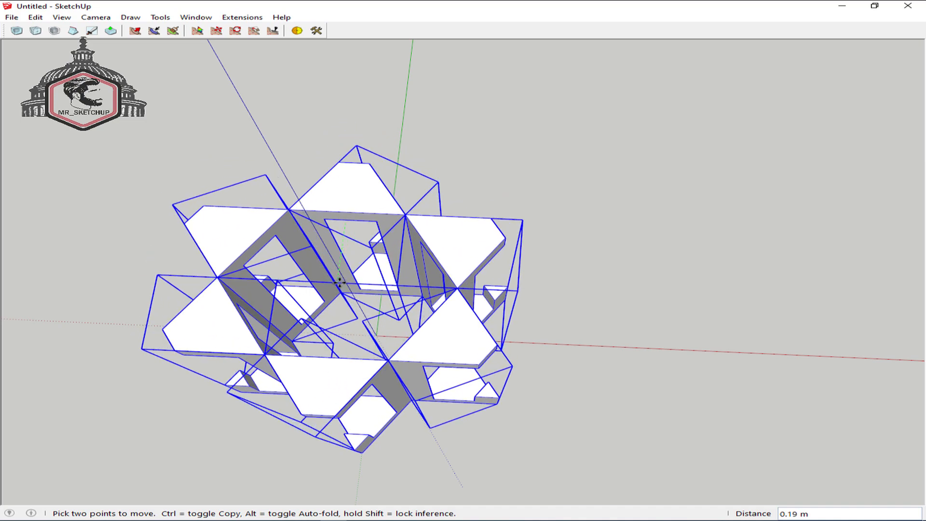
{"action": "middle_click_drag", "start_coordinate": [339, 287], "coordinate": [354, 330], "text": "shift"}
{"action": "left_click", "coordinate": [387, 374]}
- Clear the selection and delete the connecting line spanning the top of the ring
{"action": "middle_click_drag", "start_coordinate": [434, 343], "coordinate": [676, 223]}
{"action": "key", "text": "space"}
{"action": "left_click", "coordinate": [680, 225]}
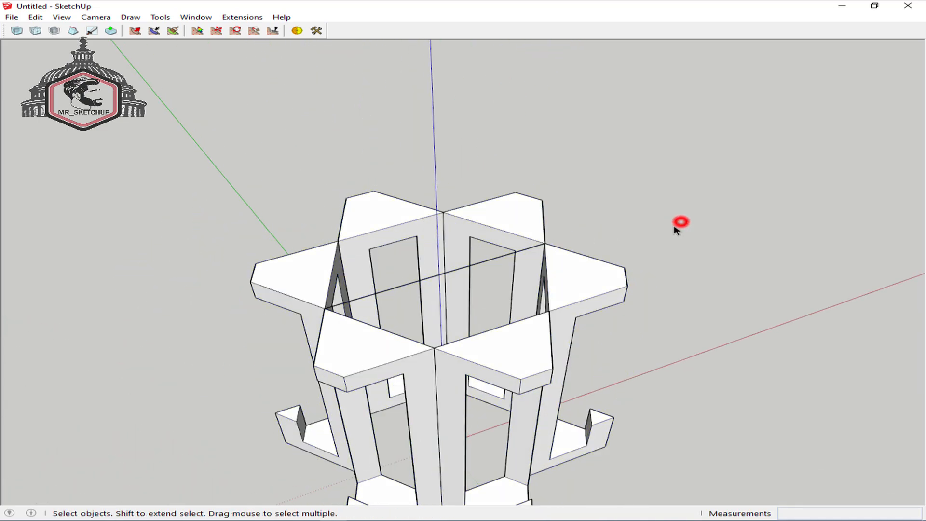
{"action": "left_click", "coordinate": [489, 258]}
{"action": "key", "text": "Delete"}
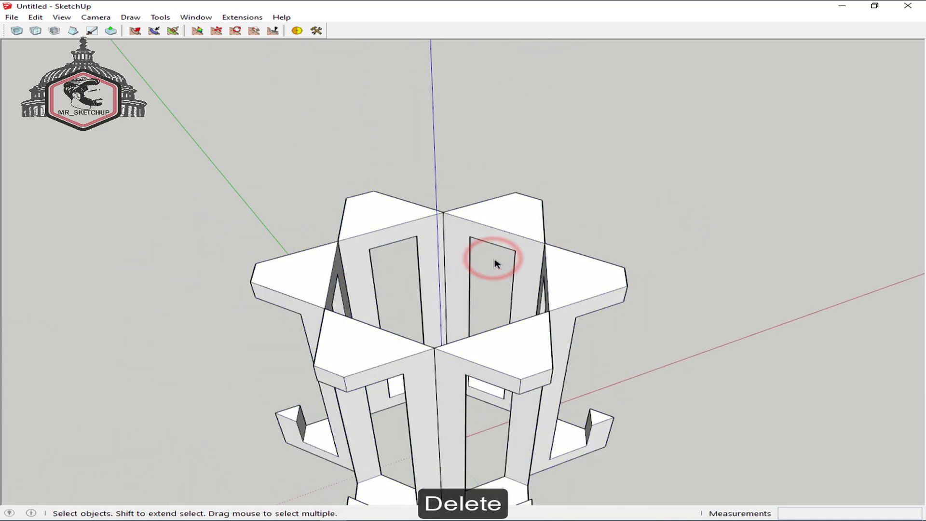
- Select all six column groups and explode them into loose geometry
{"action": "scroll", "coordinate": [496, 263], "scroll_direction": "down", "scroll_amount": 3}
{"action": "middle_click_drag", "start_coordinate": [618, 313], "coordinate": [331, 269]}
{"action": "key", "text": "ctrl+a"}
{"action": "middle_click_drag", "start_coordinate": [610, 292], "coordinate": [519, 235]}
{"action": "key", "text": "shift+x"}
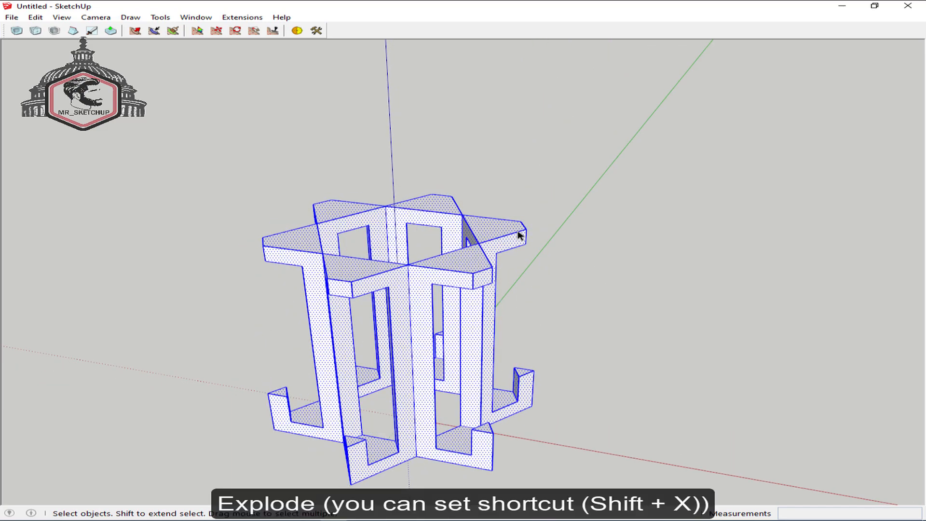
- Subdivide and smooth the exploded ring geometry with the Artisan plugin using 3 iterations
{"action": "middle_click_drag", "start_coordinate": [524, 233], "coordinate": [555, 270]}
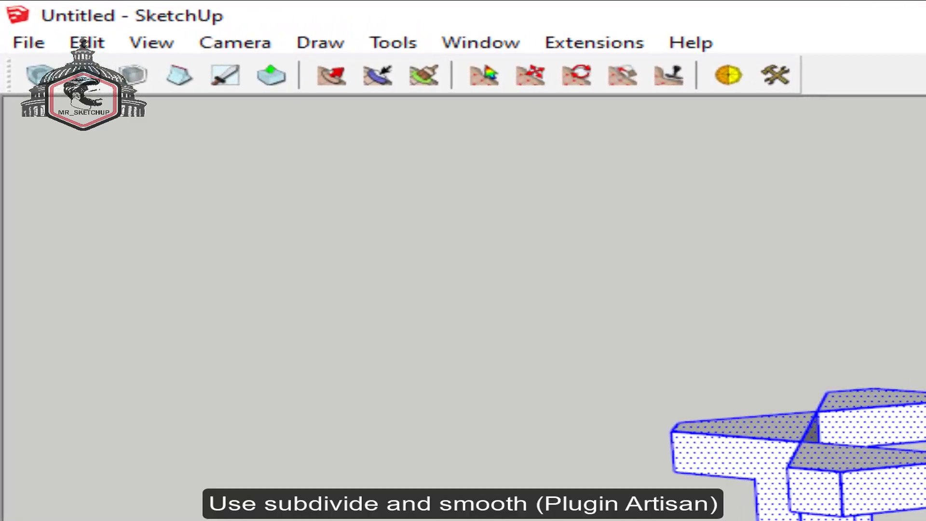
{"action": "left_click", "coordinate": [29, 82]}
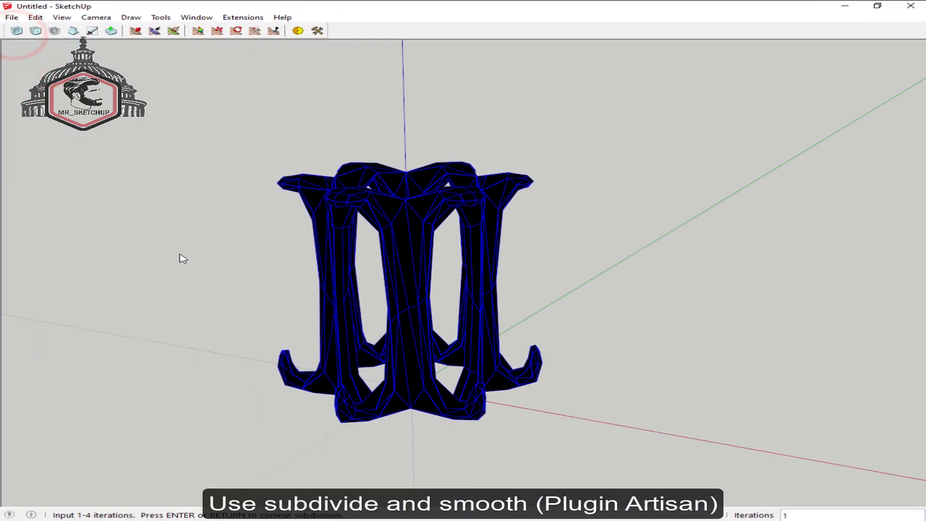
{"action": "type", "text": "3"}
{"action": "key", "text": "Return"}
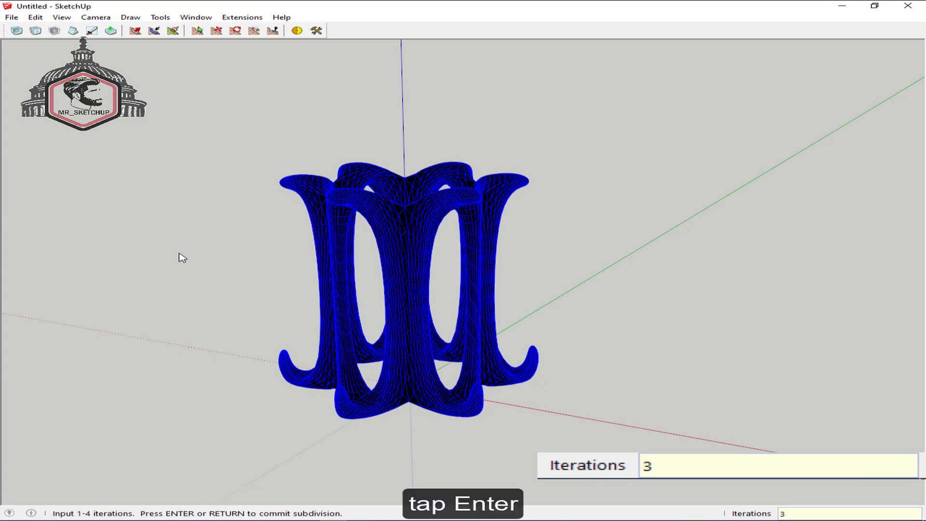
{"action": "key", "text": "Return"}
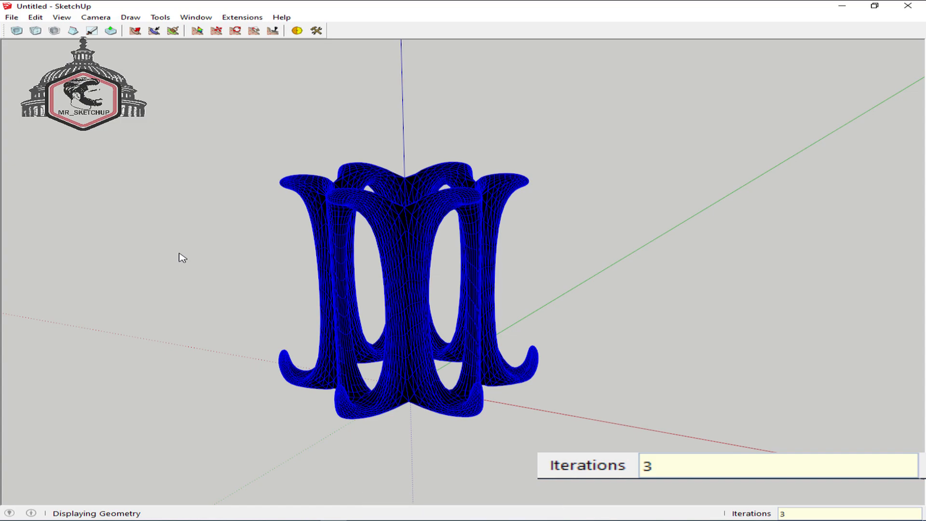
- Combine the smoothed ring geometry into a single group
{"action": "left_click_drag", "start_coordinate": [279, 401], "coordinate": [224, 439]}
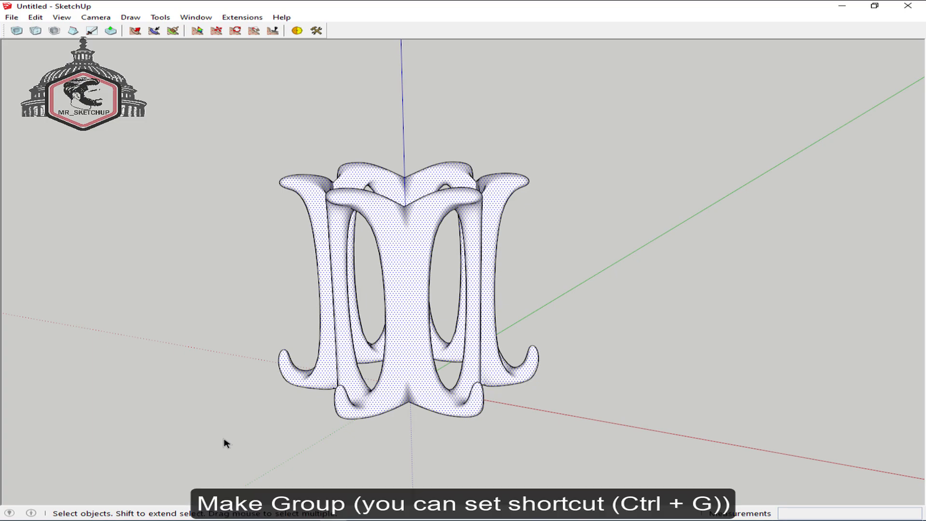
{"action": "key", "text": "ctrl+g"}
{"action": "mouse_move", "coordinate": [267, 392]}
{"action": "middle_mouse_down"}
{"action": "mouse_move", "coordinate": [595, 337]}
{"action": "mouse_move", "coordinate": [556, 337]}
{"action": "mouse_move", "coordinate": [448, 367]}
{"action": "middle_mouse_up"}
{"action": "scroll", "coordinate": [450, 368], "scroll_direction": "up", "scroll_amount": 1}
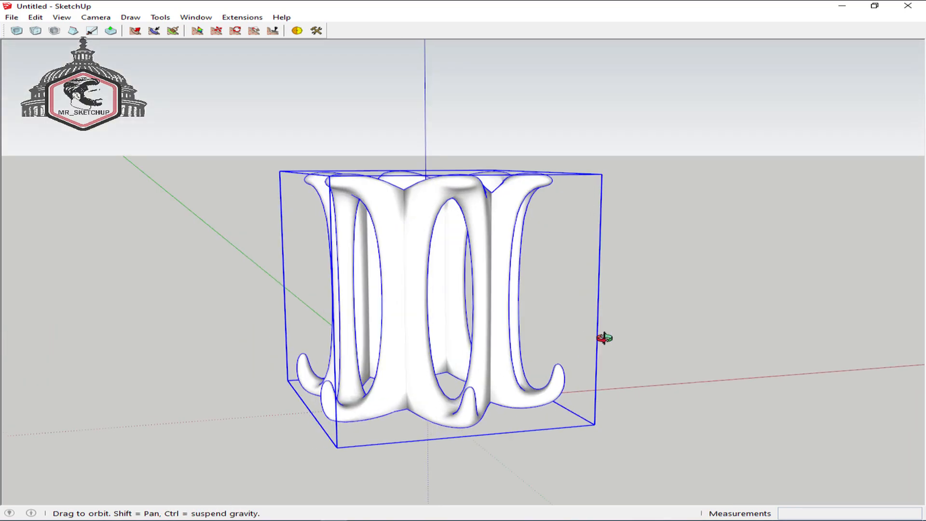
- Apply a 3x3 FFD control cage to the smoothed ring group
{"action": "right_click", "coordinate": [288, 180]}
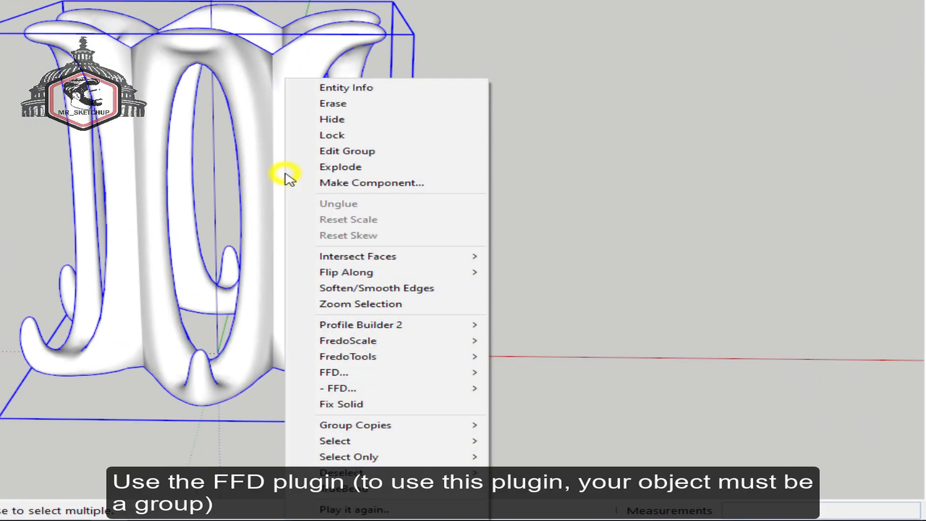
{"action": "mouse_move", "coordinate": [437, 381]}
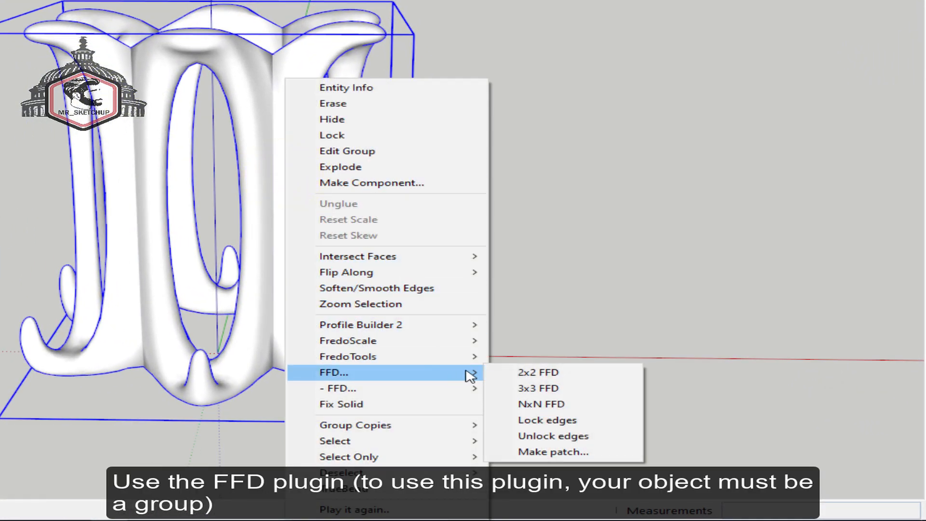
{"action": "left_click", "coordinate": [581, 390]}
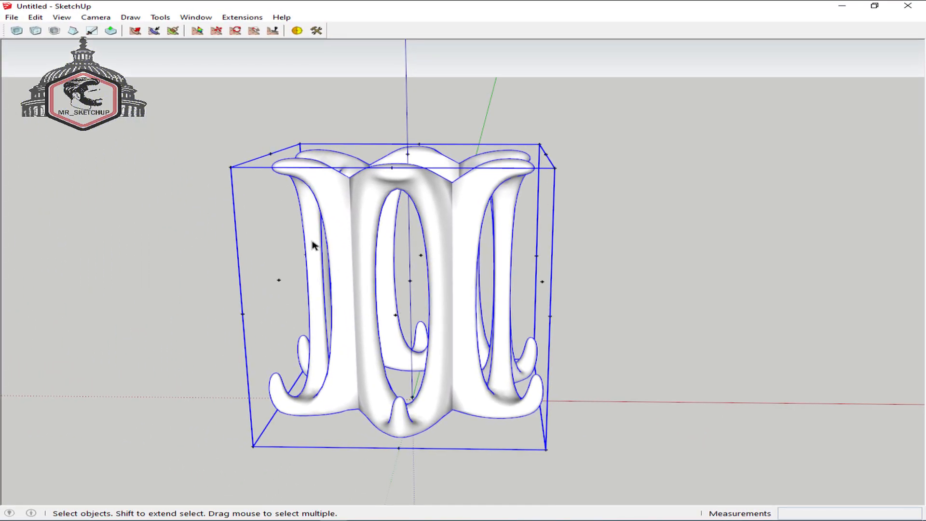
- Open the FFD control point group, select the top layer of points and scale it by 2.00 about its centre
{"action": "double_click", "coordinate": [271, 155]}
{"action": "left_click_drag", "start_coordinate": [159, 120], "coordinate": [598, 200]}
{"action": "key", "text": "s"}
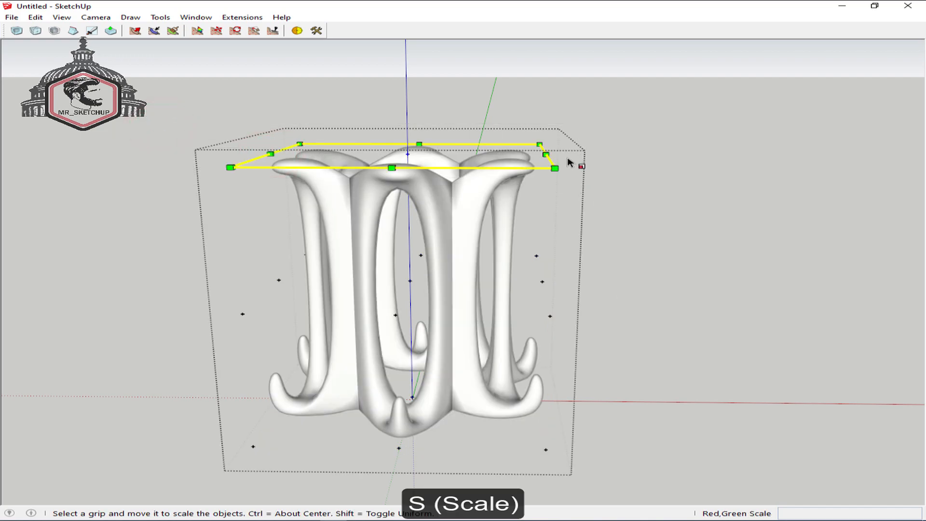
{"action": "left_click_drag", "start_coordinate": [541, 144], "coordinate": [641, 120]}
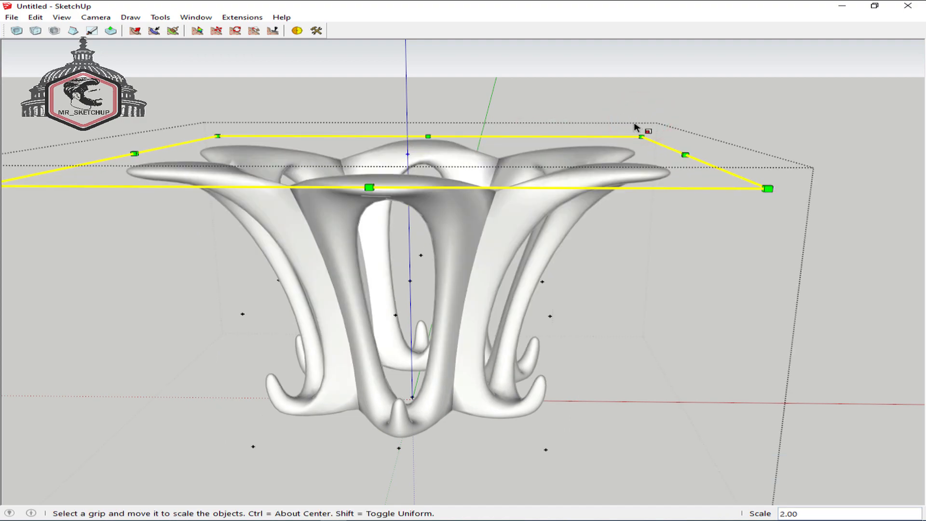
- Move the top layer of control points down 0.3 m along the blue axis
{"action": "key", "text": "shift+z"}
{"action": "middle_click_drag", "start_coordinate": [637, 231], "coordinate": [631, 166]}
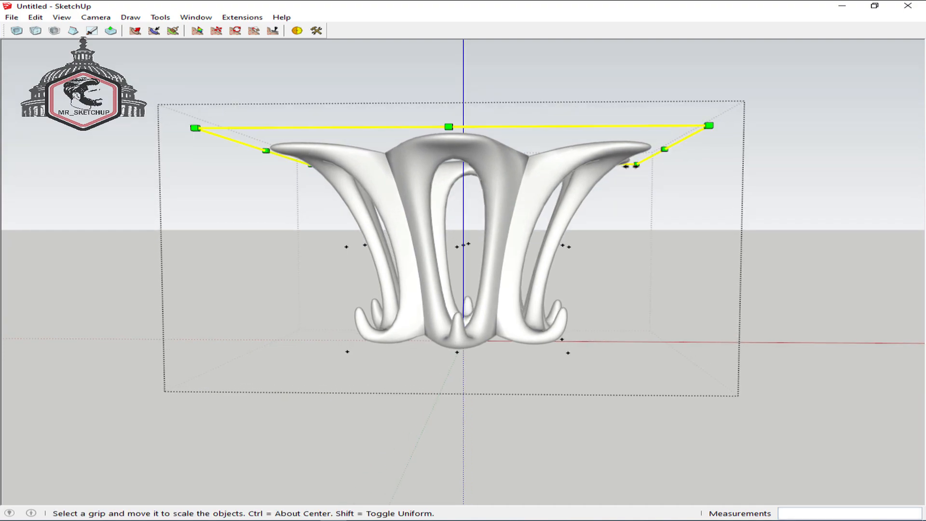
{"action": "key", "text": "m"}
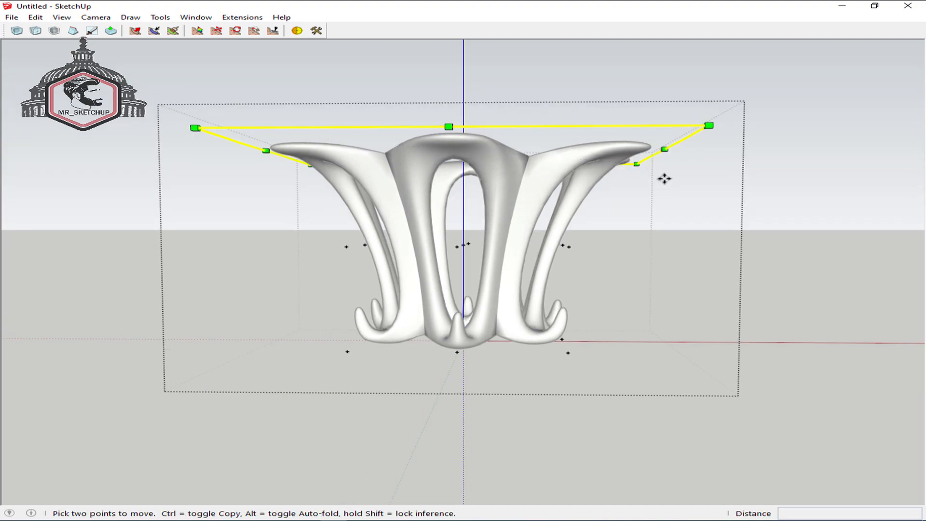
{"action": "left_click", "coordinate": [706, 127]}
{"action": "key", "text": "Up"}
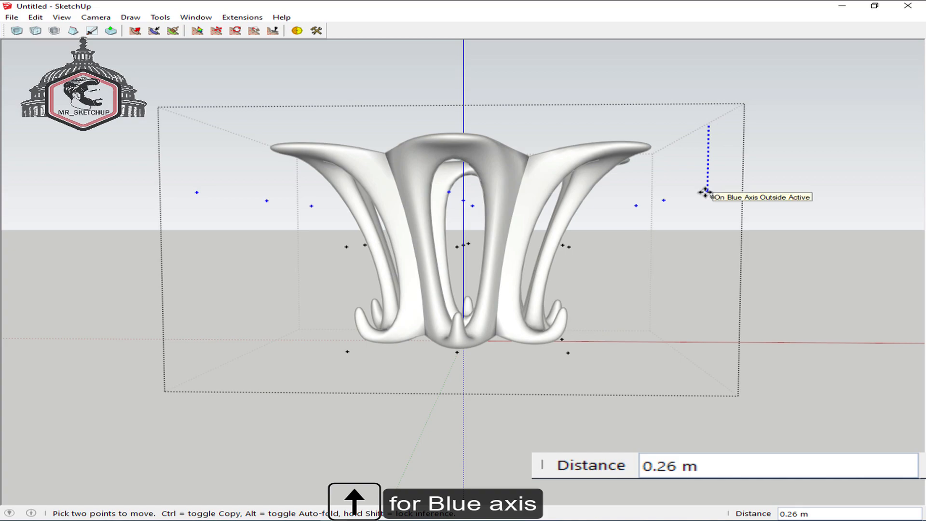
{"action": "type", "text": ".3"}
{"action": "key", "text": "Return"}
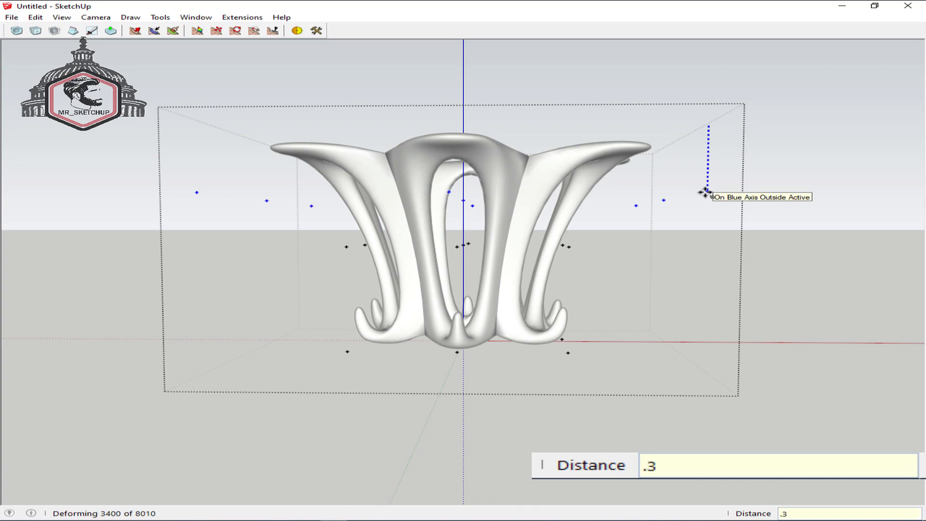
- Change the downward move distance of the top control points to 0.25 m
{"action": "middle_click_drag", "start_coordinate": [711, 198], "coordinate": [617, 263]}
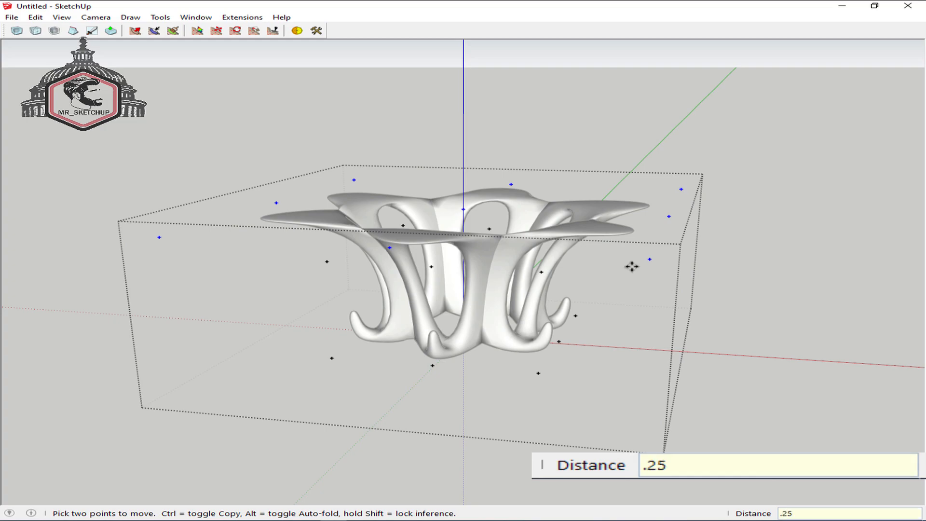
{"action": "type", "text": ".25"}
{"action": "key", "text": "Return"}
{"action": "key", "text": "space"}
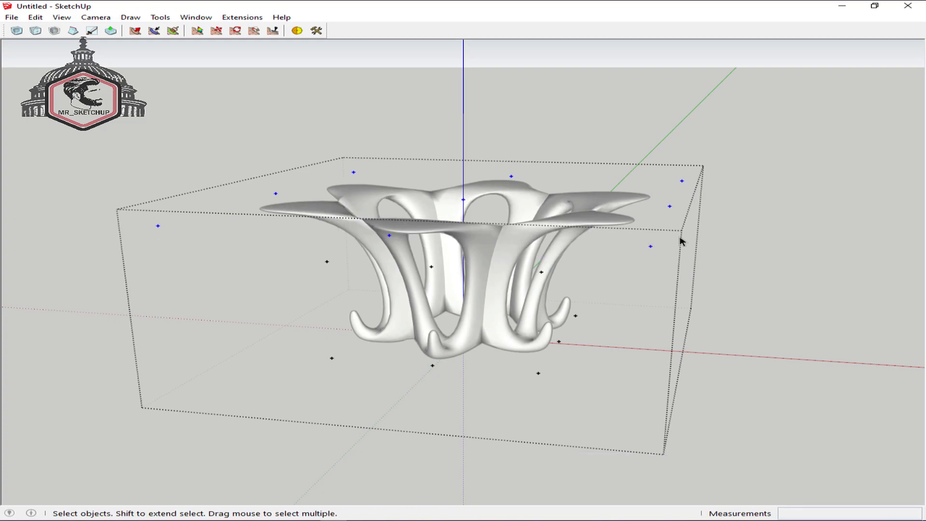
- Close the control point group and delete the FFD control points
{"action": "left_click", "coordinate": [756, 157]}
{"action": "left_click_drag", "start_coordinate": [727, 142], "coordinate": [666, 204]}
{"action": "key", "text": "Delete"}
{"action": "middle_click_drag", "start_coordinate": [666, 204], "coordinate": [544, 345]}
{"action": "middle_click_drag", "start_coordinate": [485, 294], "coordinate": [488, 285]}
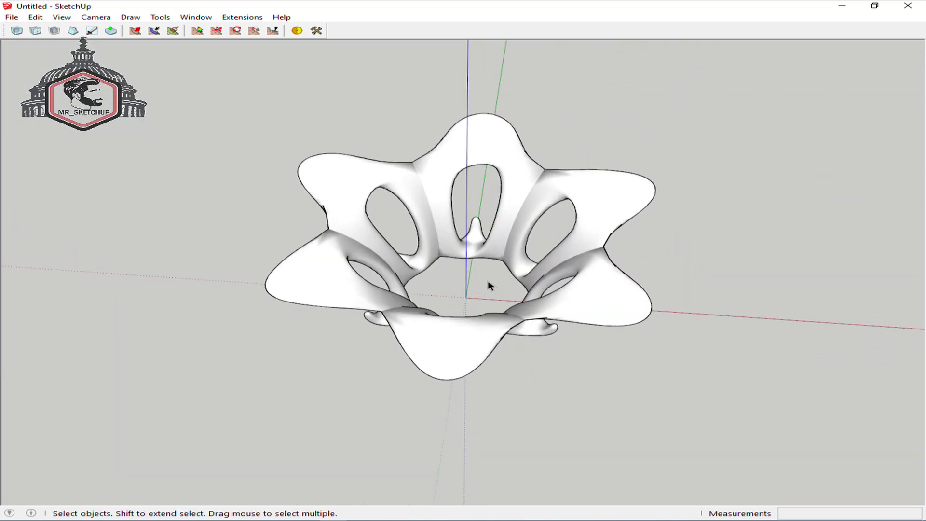
- Draw a circle on the ground centred on the origin with a 1 m radius and 50 segments
{"action": "key", "text": "c"}
{"action": "left_click", "coordinate": [465, 288]}
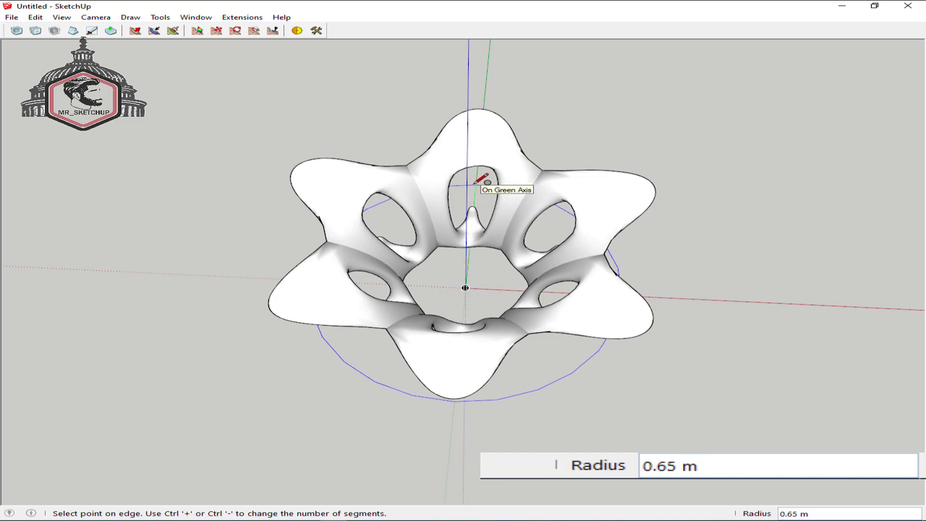
{"action": "type", "text": "1"}
{"action": "key", "text": "Return"}
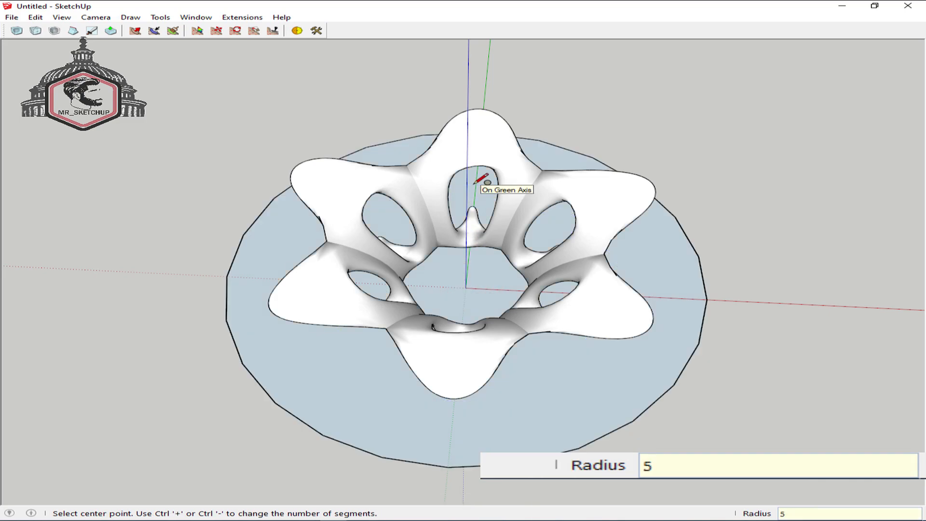
{"action": "type", "text": "50"}
{"action": "key", "text": "Return"}
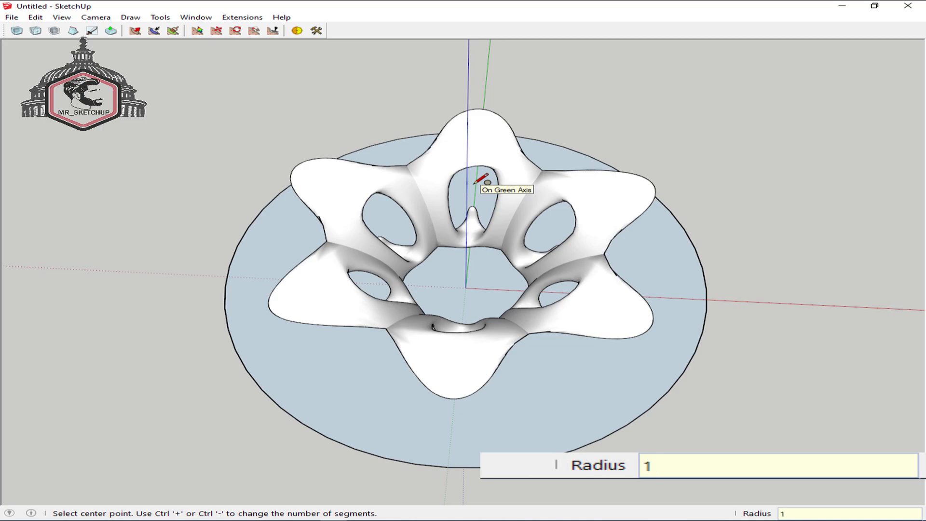
- Select the circle's face and move it up 0.74 m along the blue axis
{"action": "middle_click_drag", "start_coordinate": [524, 230], "coordinate": [567, 301]}
{"action": "left_click", "coordinate": [587, 329]}
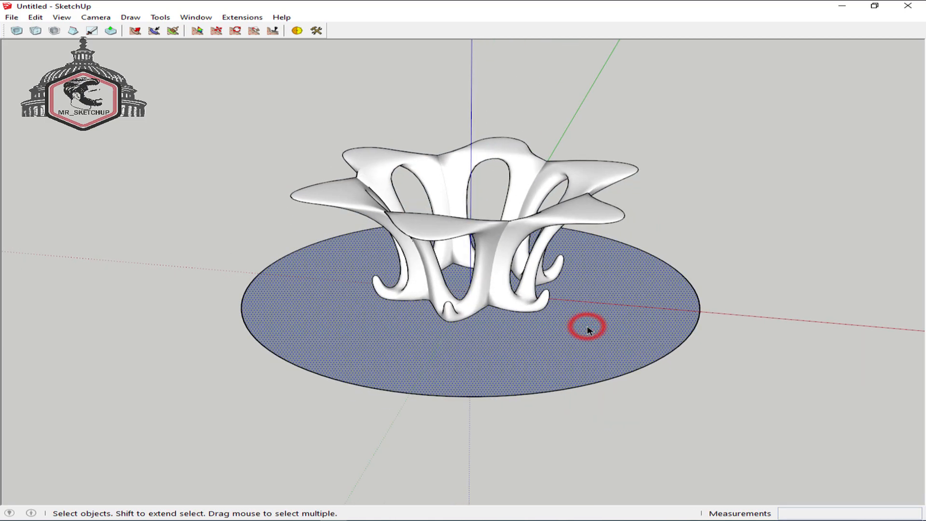
{"action": "key", "text": "m"}
{"action": "left_click", "coordinate": [608, 331]}
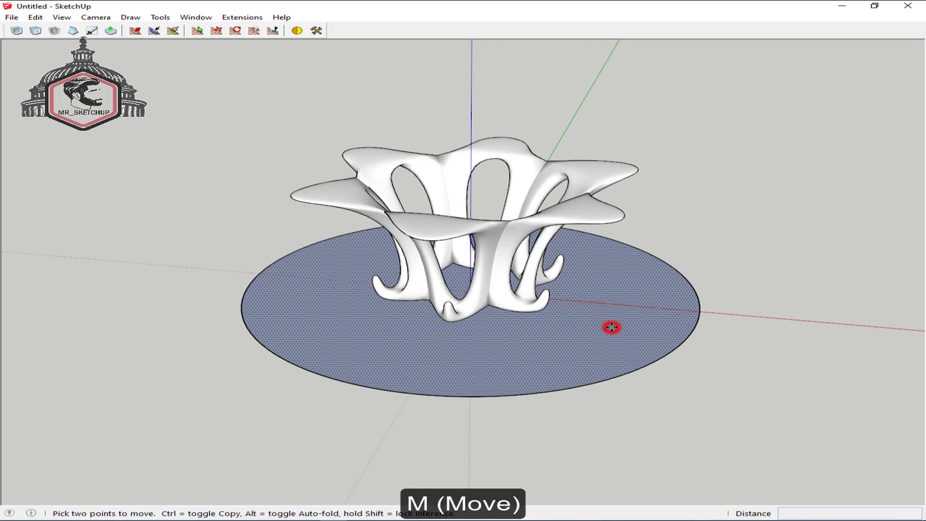
{"action": "key", "text": "Up"}
{"action": "type", "text": ".74"}
{"action": "key", "text": "Return"}
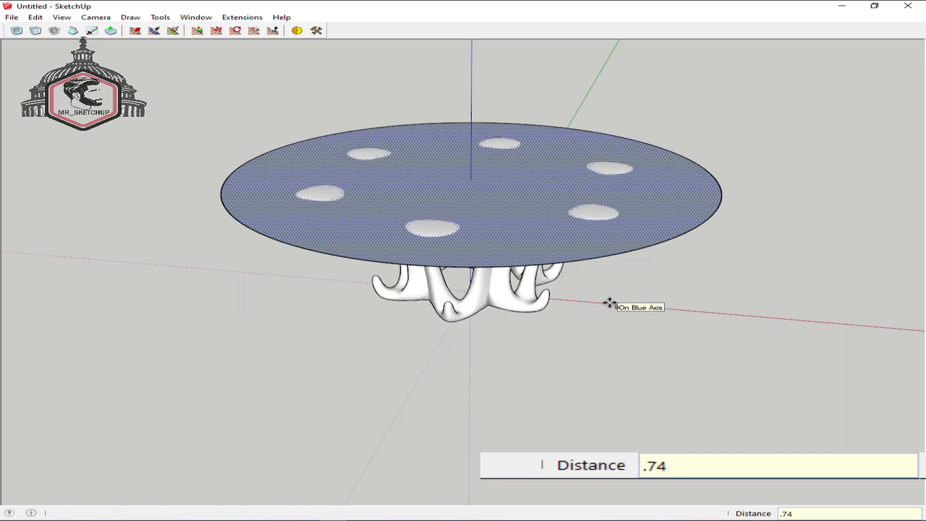
- Push/Pull the raised circular face by 0.01 m and group the whole disc as a tabletop
{"action": "key", "text": "p"}
{"action": "left_click", "coordinate": [639, 230]}
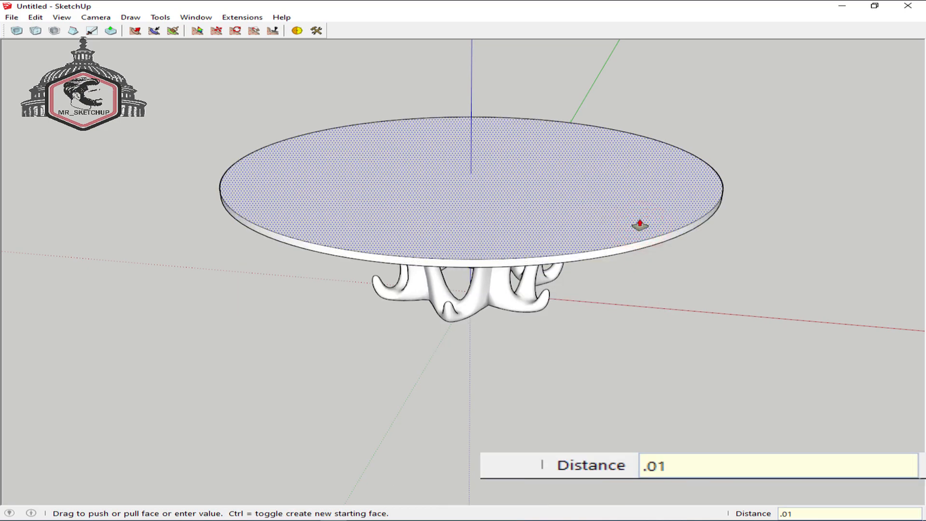
{"action": "key", "text": "Return"}
{"action": "triple_click", "coordinate": [640, 221]}
{"action": "middle_click_drag", "start_coordinate": [656, 252], "coordinate": [403, 293]}
{"action": "key", "text": "ctrl+g"}
- Paint the round tabletop with the Translucent Glass Gray material from the Glass and Mirrors collection
{"action": "middle_click_drag", "start_coordinate": [485, 322], "coordinate": [542, 368]}
{"action": "left_click", "coordinate": [541, 368]}
{"action": "key", "text": "b"}
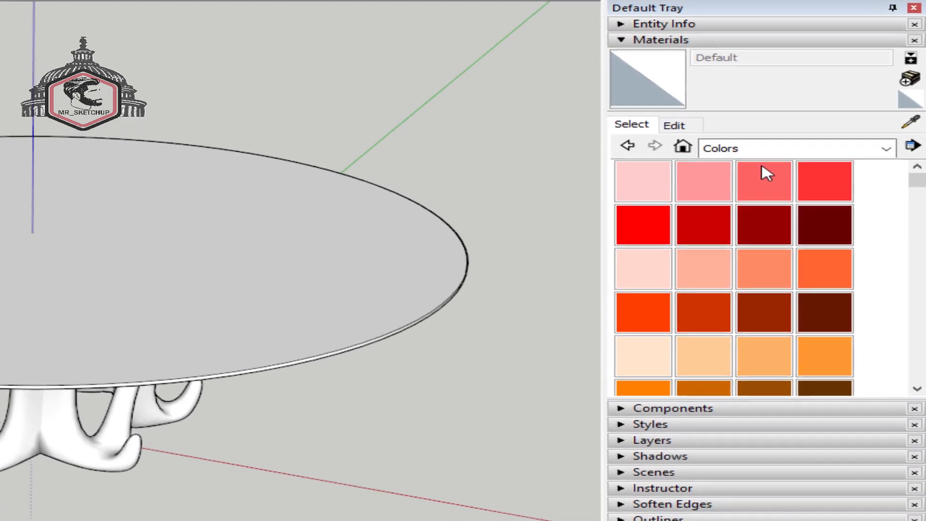
{"action": "left_click", "coordinate": [835, 134]}
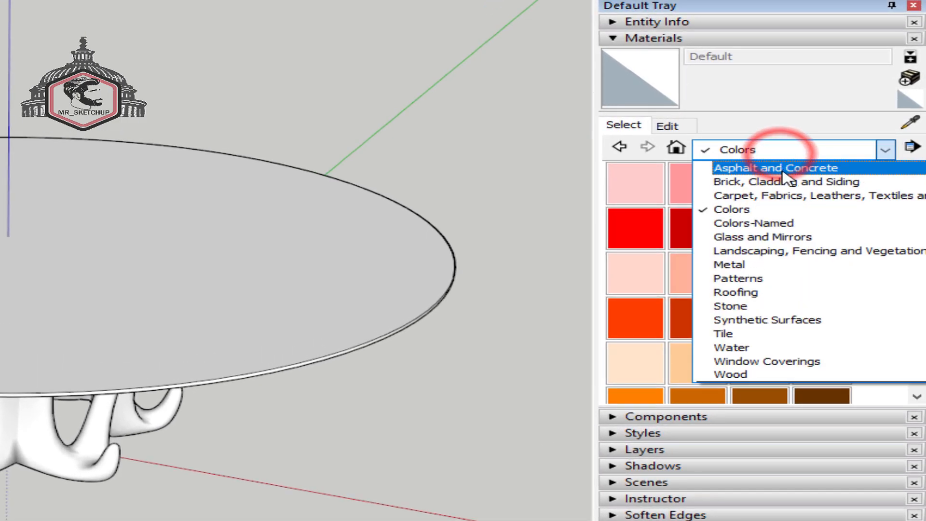
{"action": "left_click", "coordinate": [787, 238]}
{"action": "left_click", "coordinate": [791, 246]}
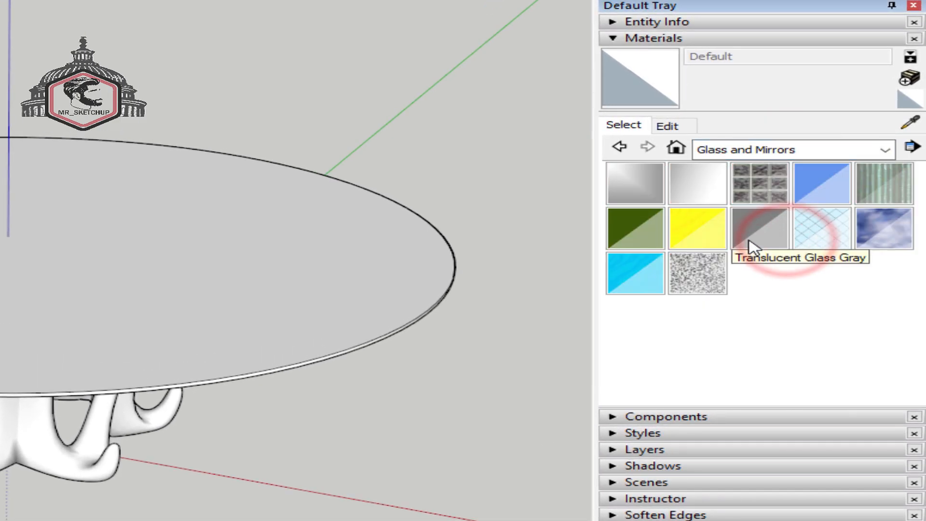
{"action": "left_click", "coordinate": [751, 241]}
{"action": "left_click", "coordinate": [126, 283]}
- Select the table base and create a new material with RGB 81, 81, 81 and 100 opacity
{"action": "key", "text": "space"}
{"action": "left_click", "coordinate": [102, 422]}
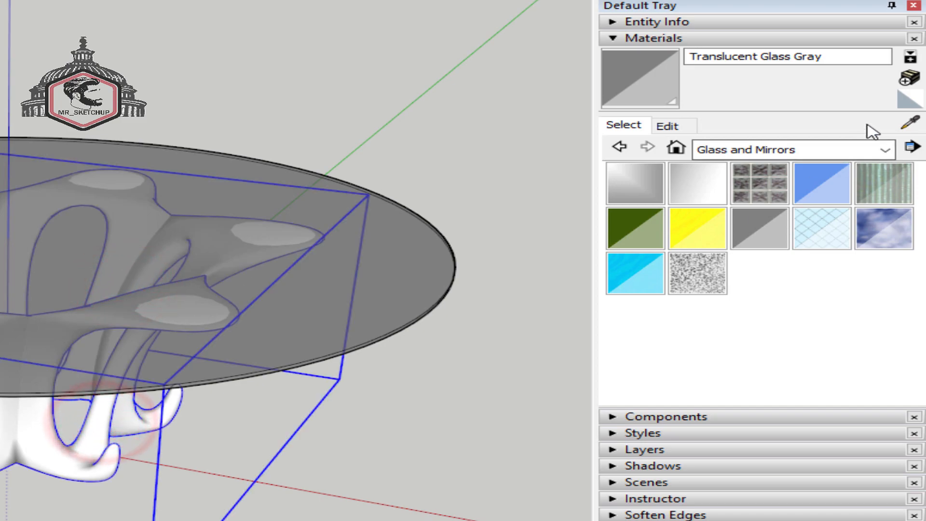
{"action": "left_click", "coordinate": [909, 78]}
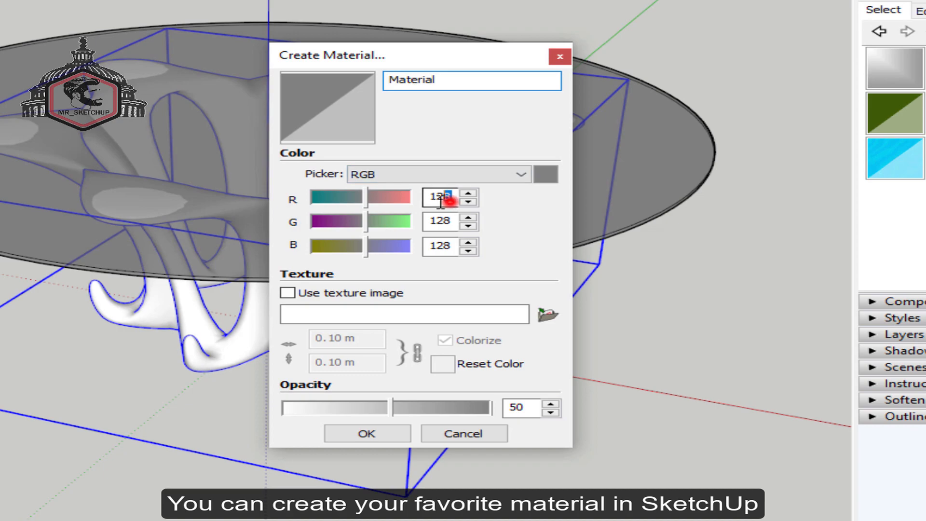
{"action": "double_click", "coordinate": [441, 202]}
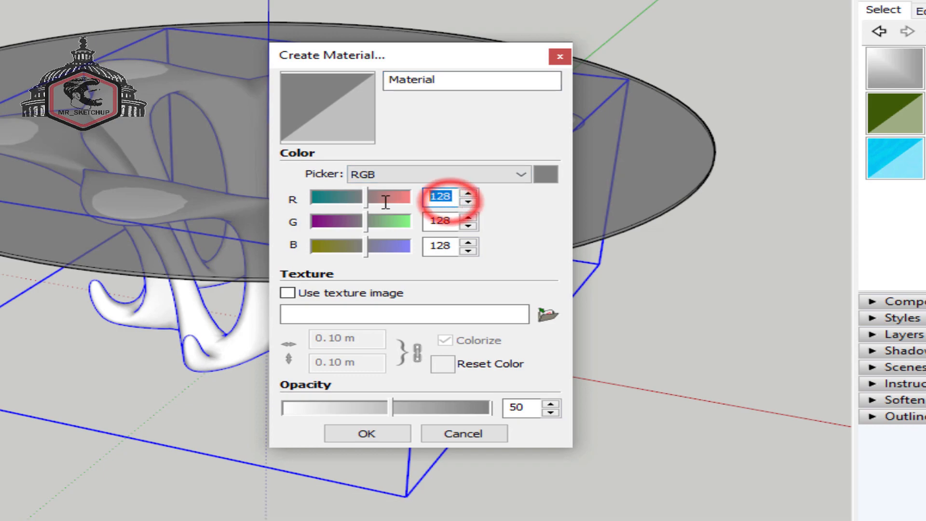
{"action": "type", "text": "81"}
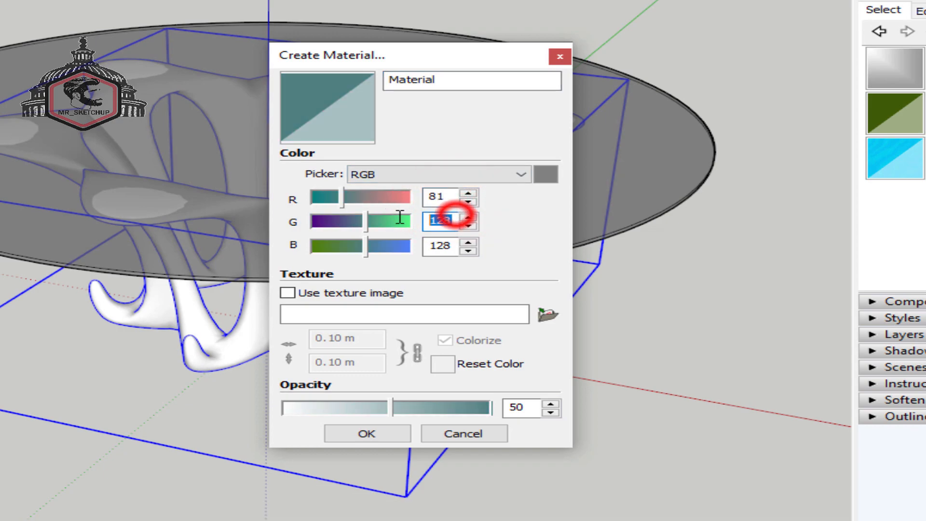
{"action": "type", "text": "8181"}
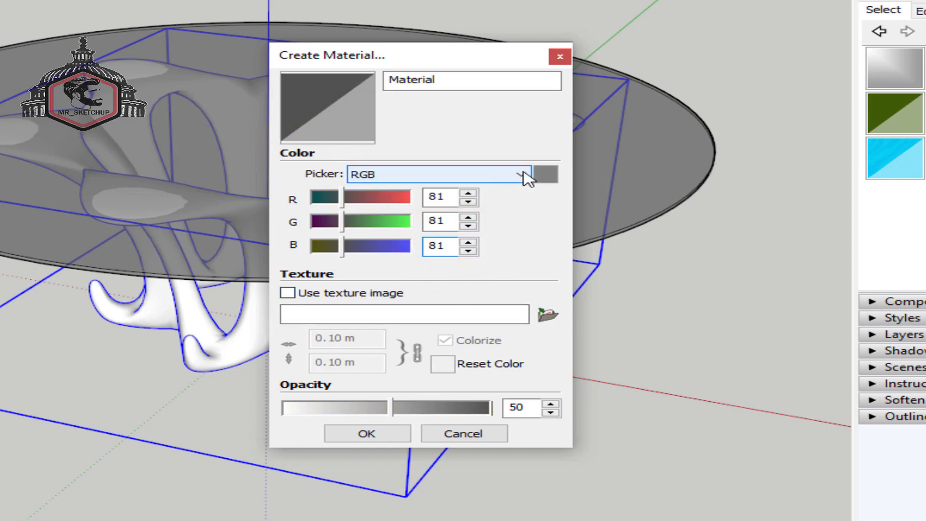
{"action": "left_click_drag", "start_coordinate": [399, 413], "coordinate": [489, 408]}
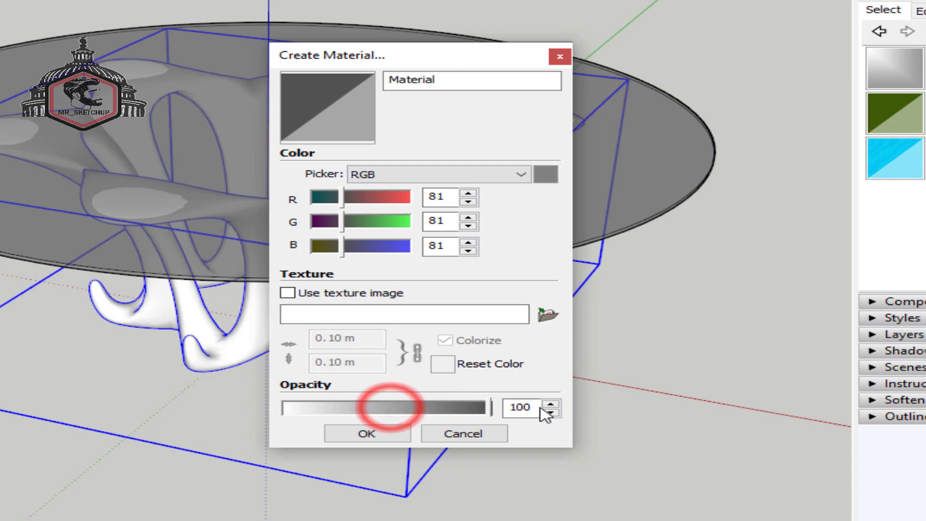
{"action": "left_click", "coordinate": [366, 434]}
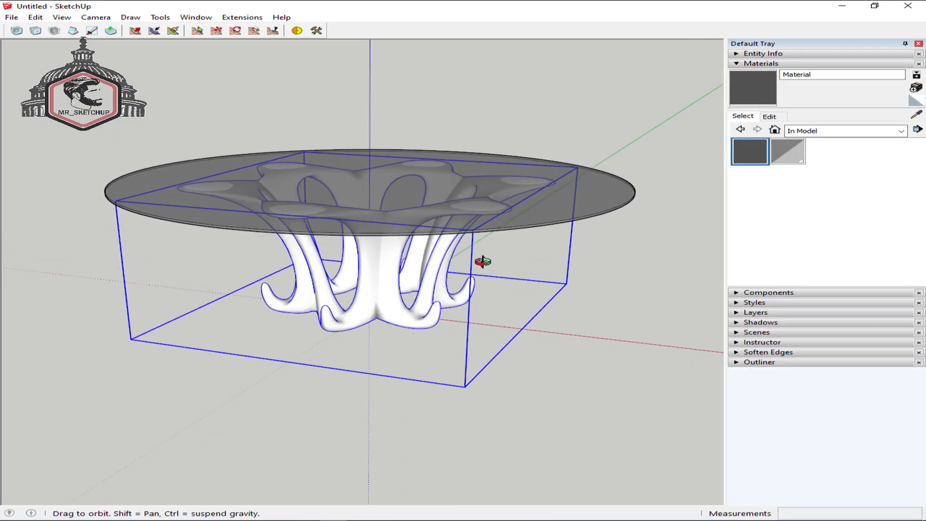
- Paint the star-shaped table base with the new dark gray material
{"action": "middle_click_drag", "start_coordinate": [482, 260], "coordinate": [386, 286]}
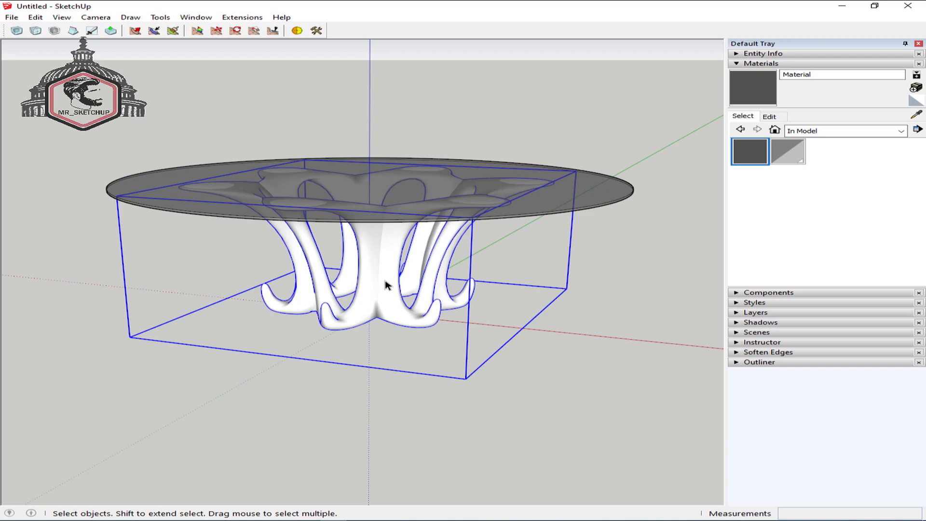
{"action": "scroll", "coordinate": [382, 282], "scroll_direction": "up", "scroll_amount": 2}
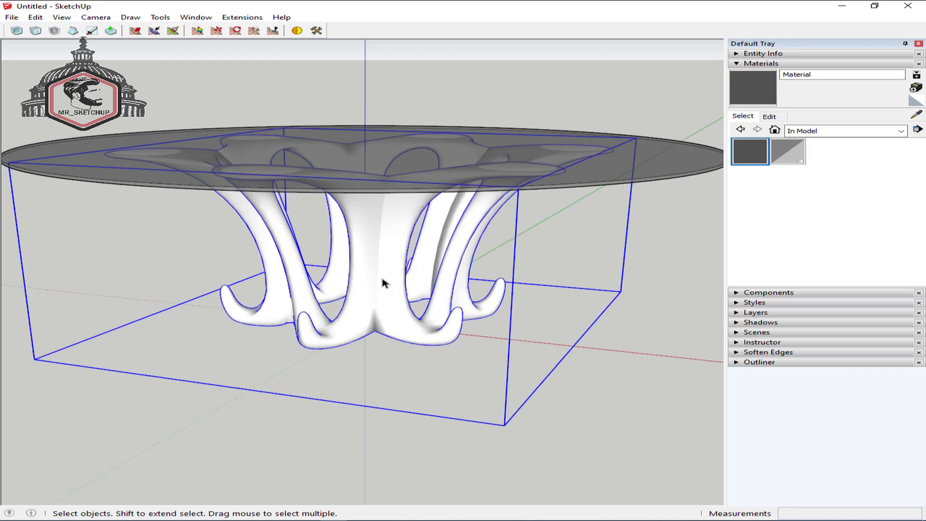
{"action": "key", "text": "b"}
{"action": "left_click", "coordinate": [380, 263]}
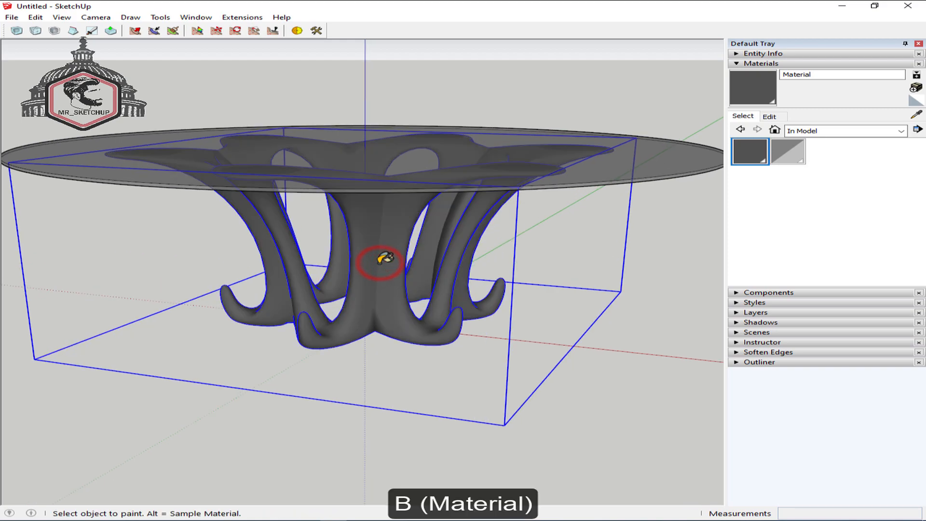
{"action": "key", "text": "space"}
{"action": "scroll", "coordinate": [420, 250], "scroll_direction": "down", "scroll_amount": 2}
- Close the Default Tray and switch the scene to a plain white background without sky and ground
{"action": "left_click", "coordinate": [918, 43]}
{"action": "middle_click_drag", "start_coordinate": [653, 115], "coordinate": [406, 222]}
{"action": "middle_click_drag", "start_coordinate": [663, 217], "coordinate": [575, 284]}
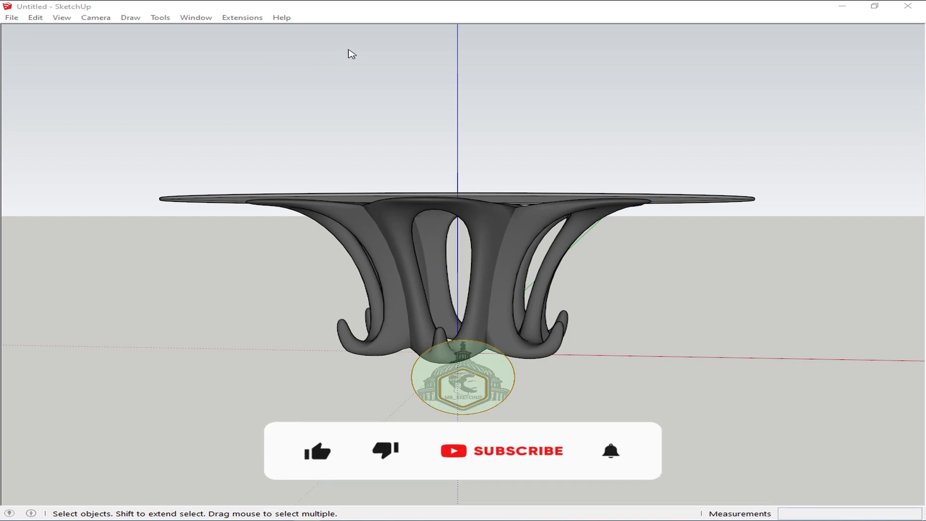
{"action": "key", "text": "b"}
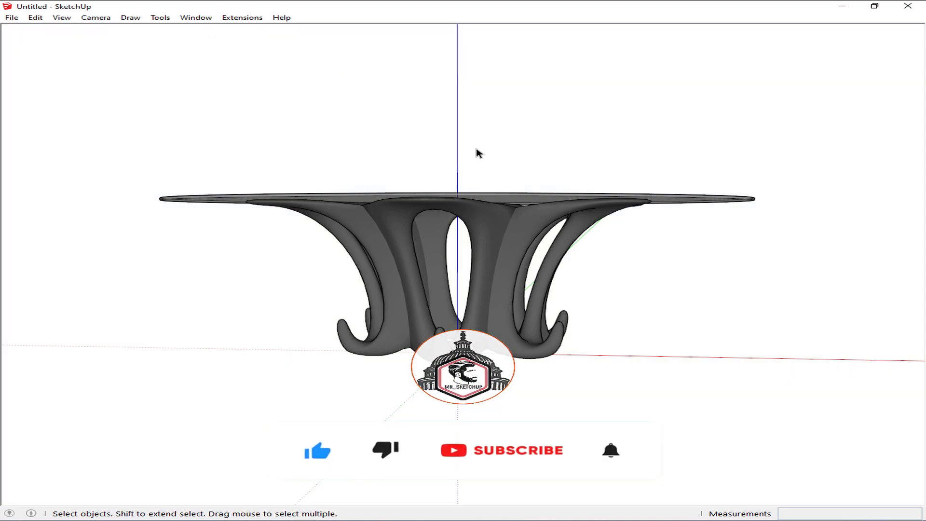
- Examine the finished table from the sides, from directly above and from an oblique angle
{"action": "middle_click_drag", "start_coordinate": [580, 157], "coordinate": [497, 279]}
{"action": "middle_click_drag", "start_coordinate": [656, 270], "coordinate": [337, 254]}
{"action": "middle_click_drag", "start_coordinate": [732, 249], "coordinate": [366, 289]}
{"action": "key", "text": "F2"}
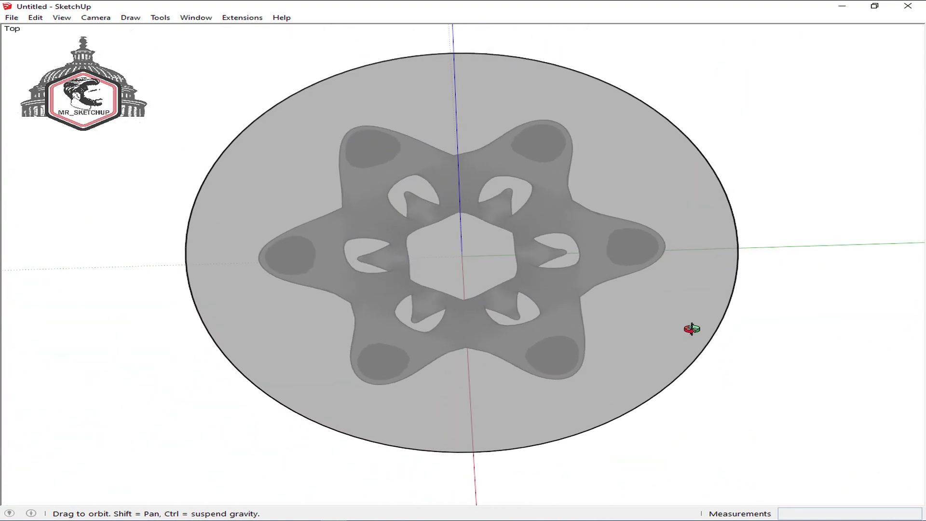
{"action": "key", "text": "v"}
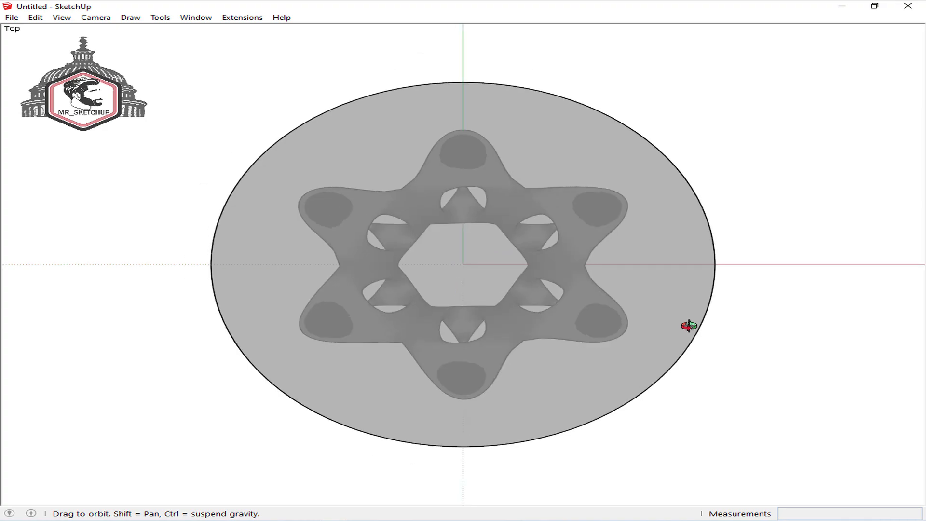
{"action": "left_click_drag", "start_coordinate": [514, 367], "coordinate": [520, 285]}
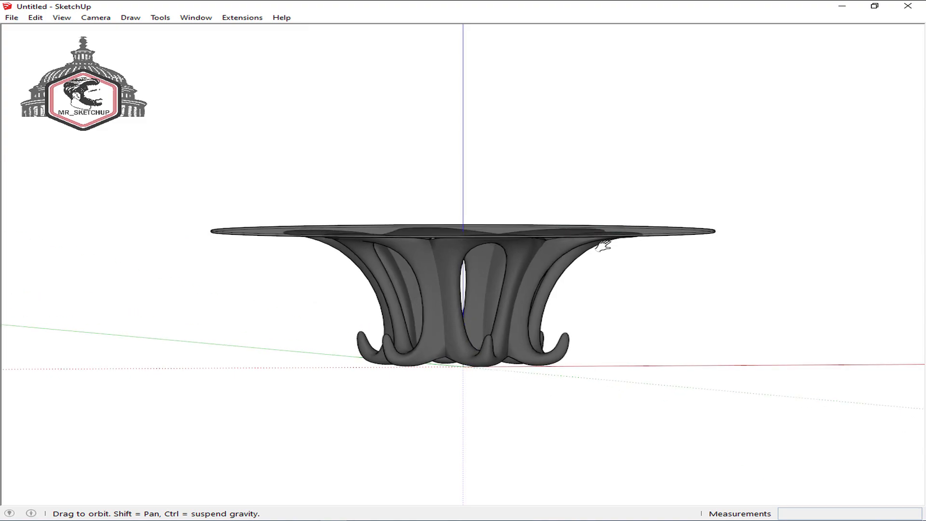
{"action": "left_click_drag", "start_coordinate": [437, 281], "coordinate": [632, 317]}
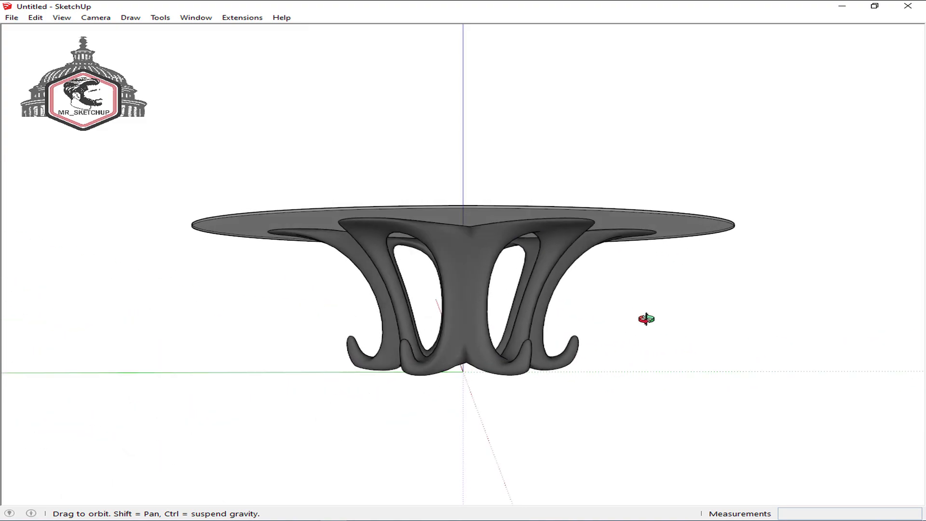
{"action": "left_click_drag", "start_coordinate": [315, 270], "coordinate": [603, 344]}
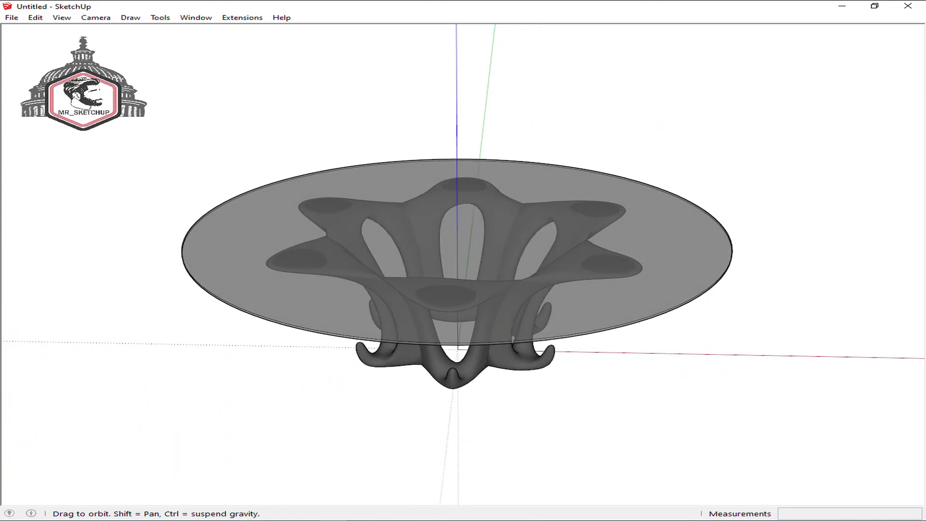